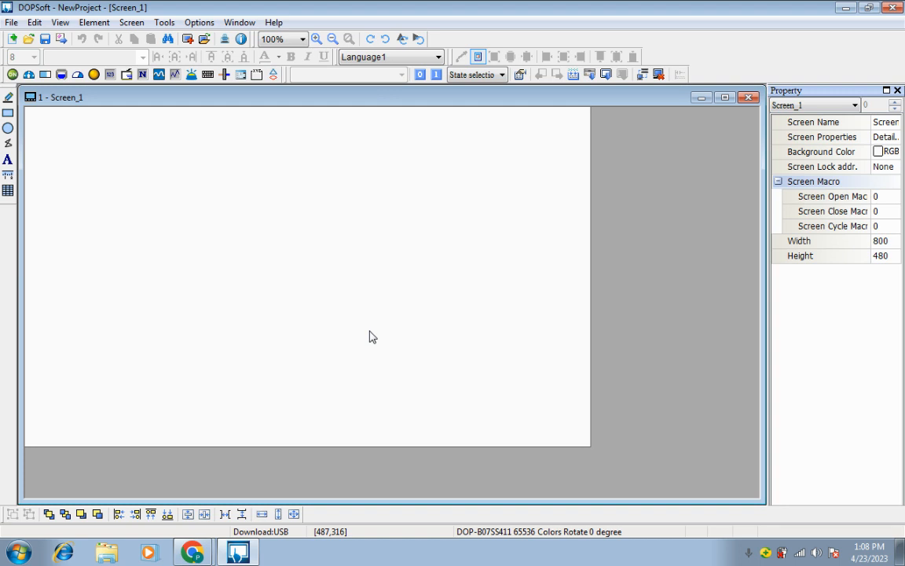
Draw a Pie(4) element about 221 by 220 pixels near the upper-left corner of Screen_1
left_click(93, 24)
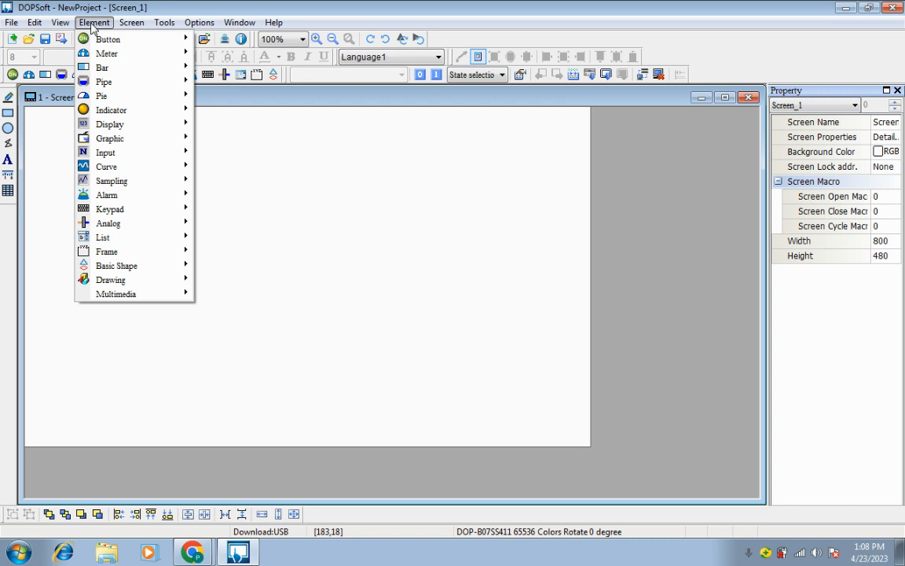
mouse_move(121, 94)
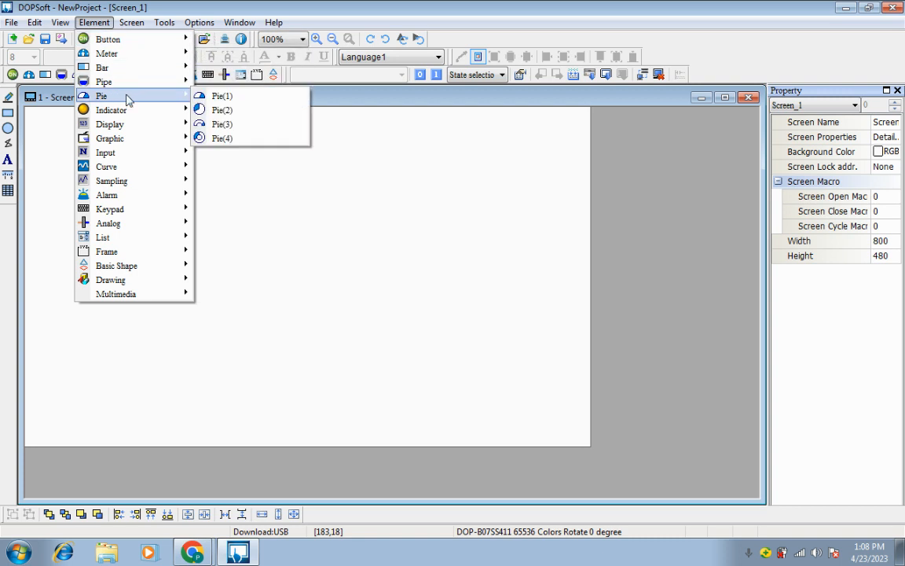
left_click(226, 140)
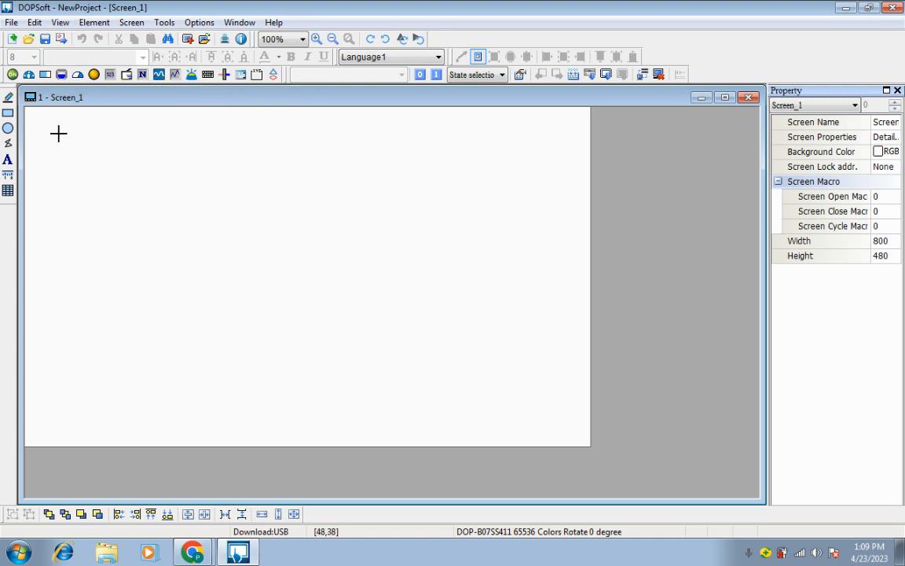
left_click_drag(44, 118, 200, 273)
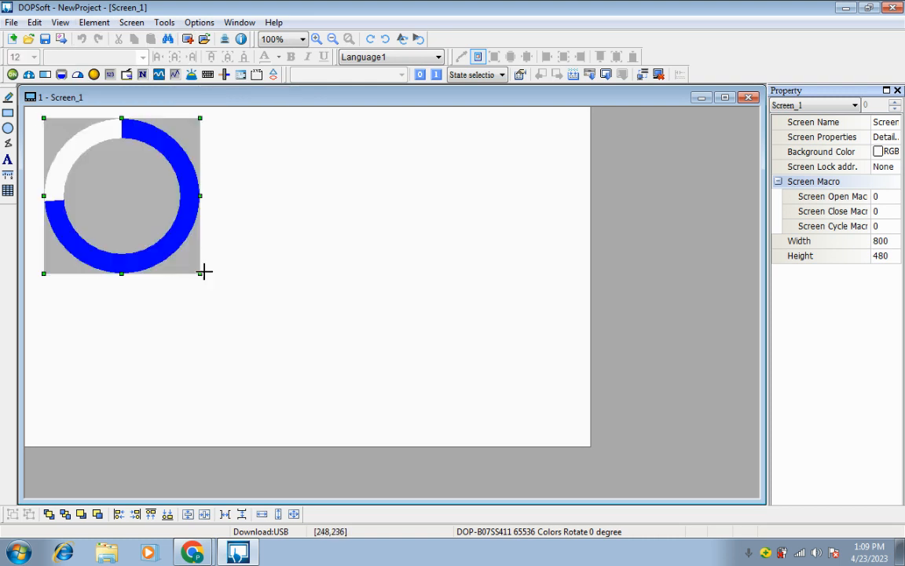
left_click(247, 215)
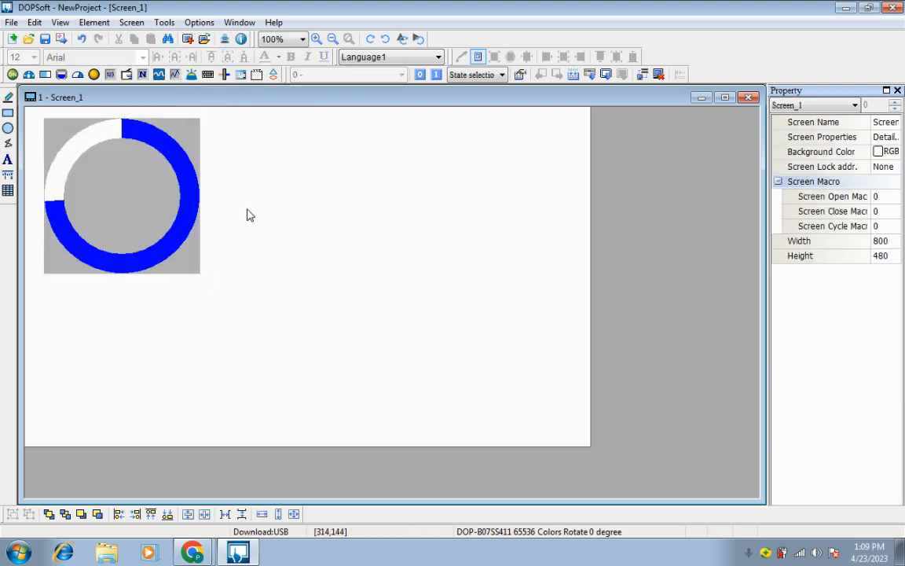
Set the pie element's read address to device D0 on Link2
double_click(108, 183)
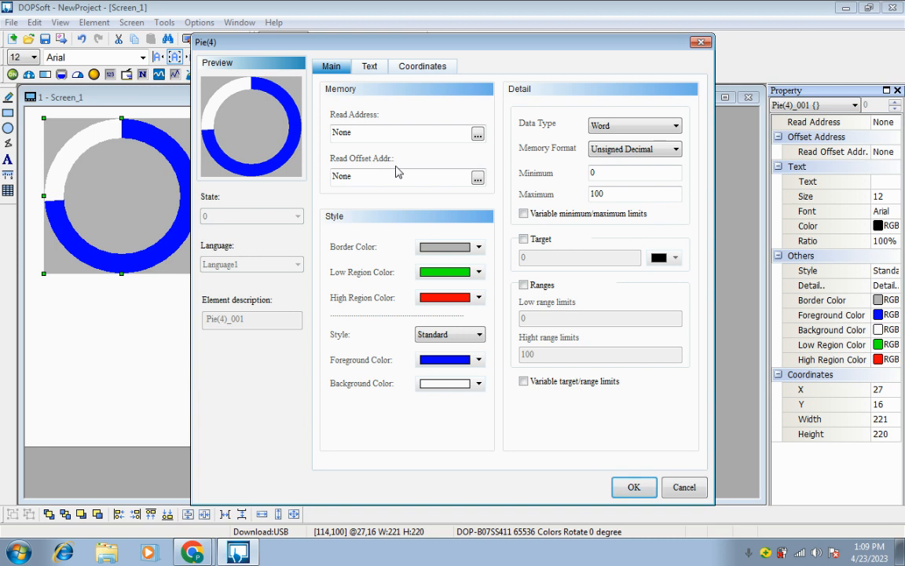
left_click(477, 134)
left_click(507, 187)
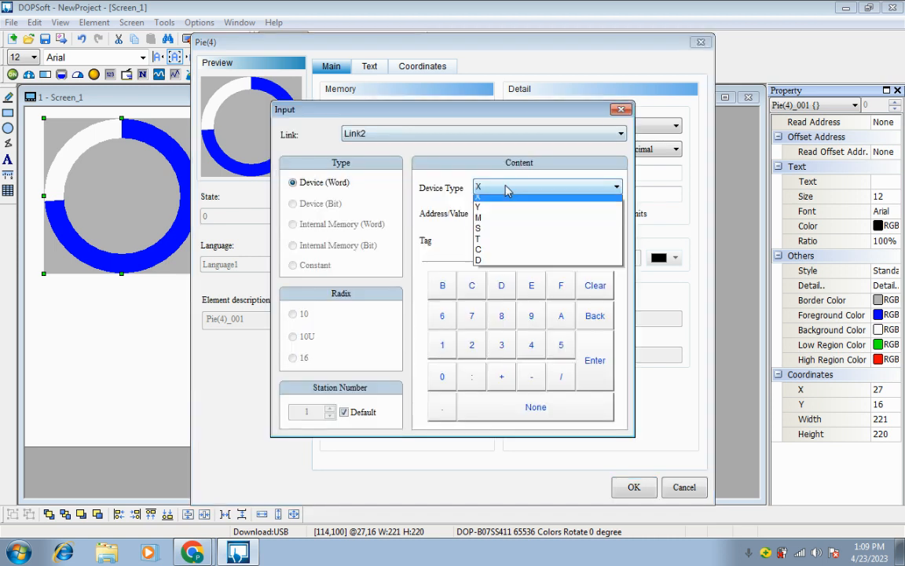
left_click(481, 262)
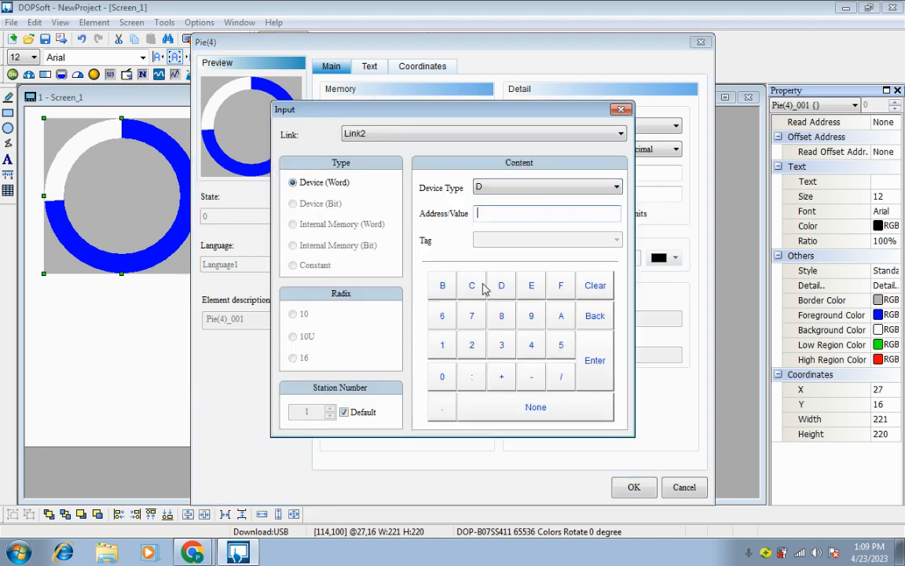
left_click(442, 378)
left_click(594, 371)
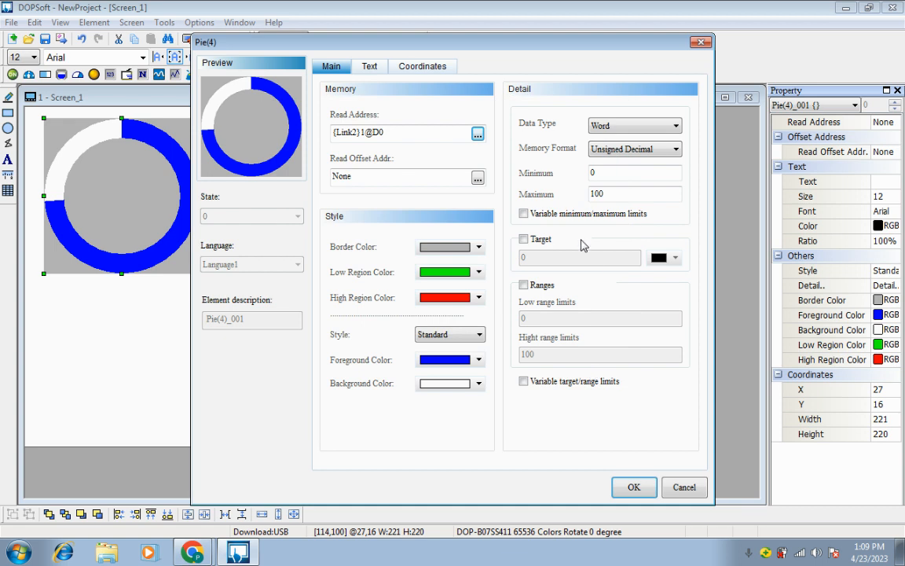
Set the pie's border color to orange, and confirm green for the low region and red for the high region
left_click(477, 249)
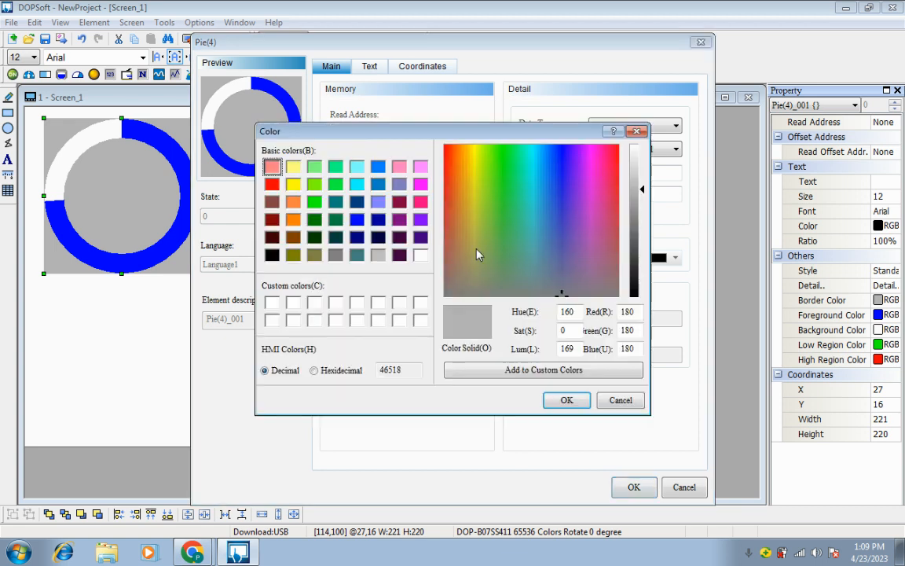
left_click(293, 219)
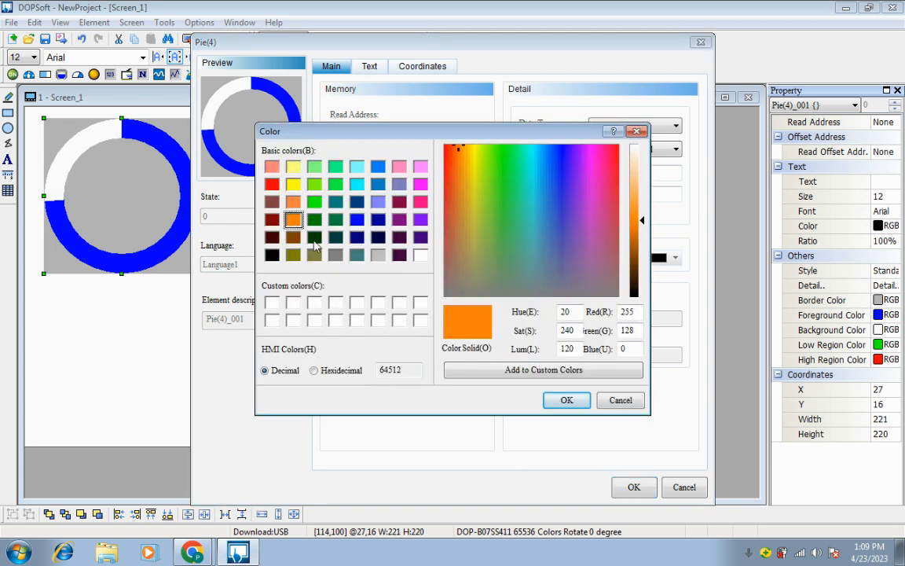
left_click(567, 400)
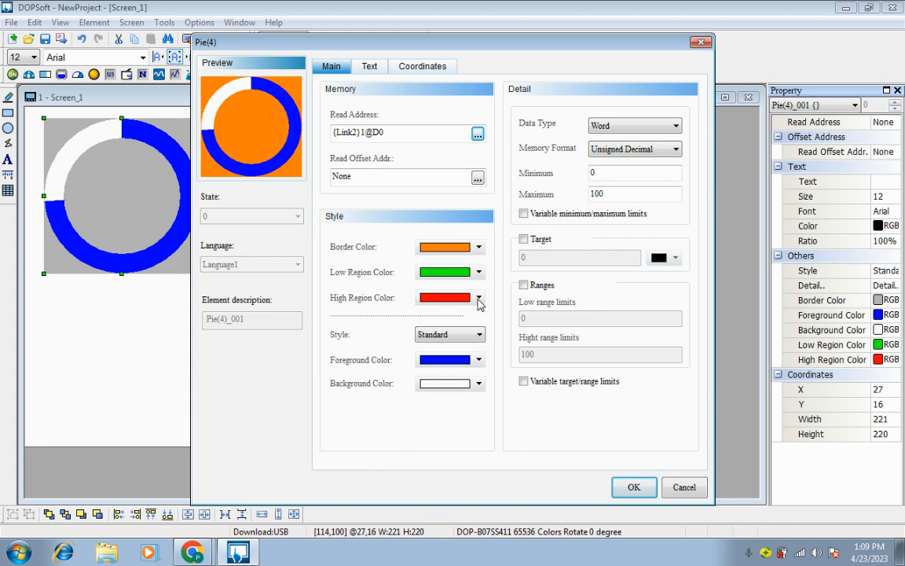
left_click(480, 273)
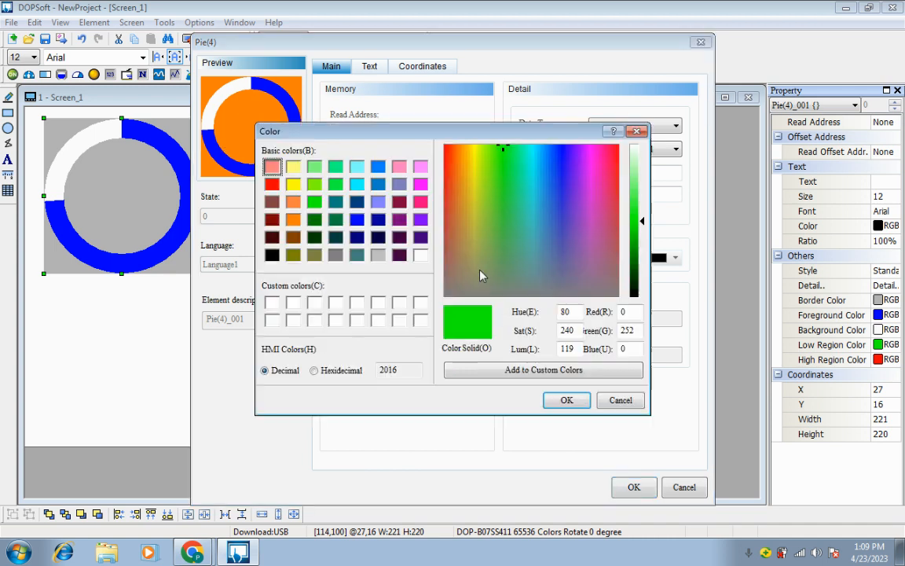
left_click(568, 403)
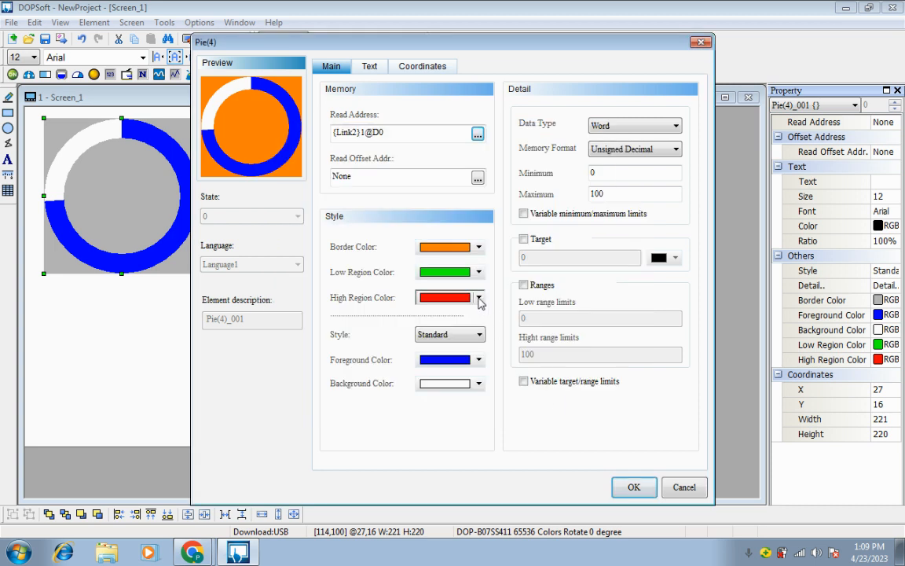
left_click(445, 297)
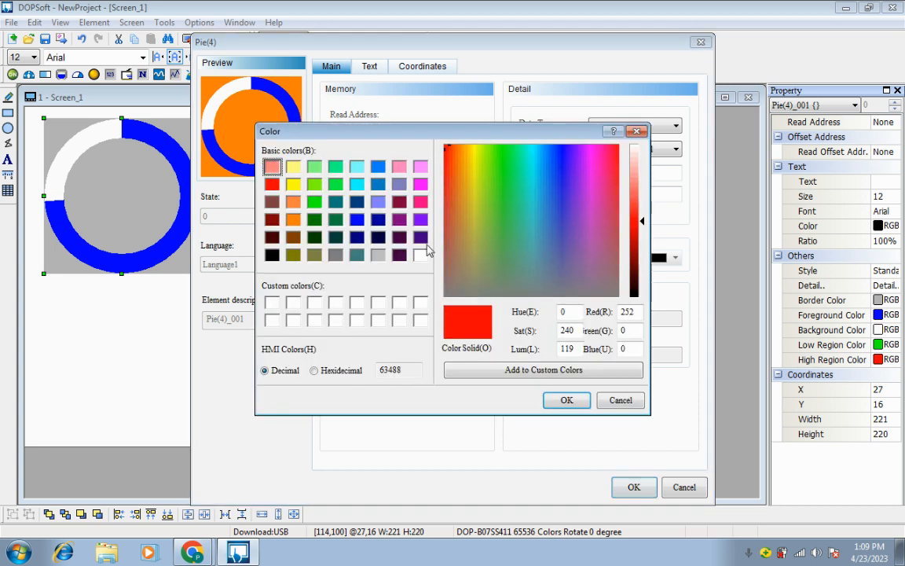
left_click(555, 406)
Preview the Raised, Sunken and Transparent styles on the pie and settle on Sunken
left_click(437, 335)
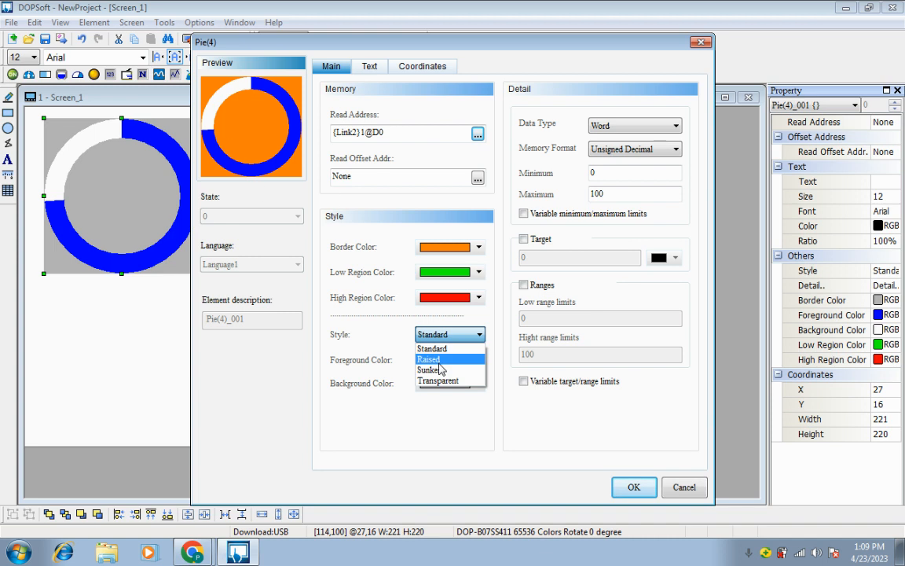
left_click(441, 364)
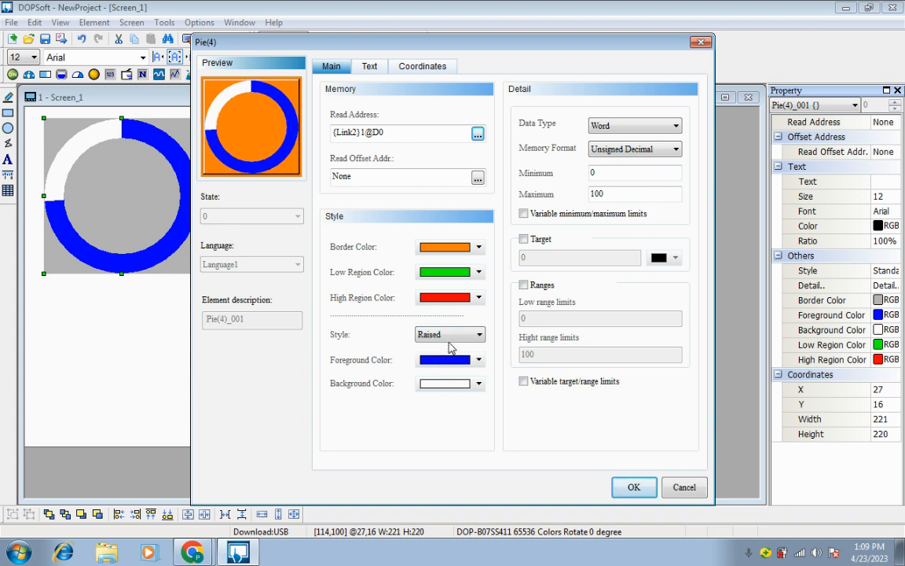
left_click(449, 342)
left_click(448, 367)
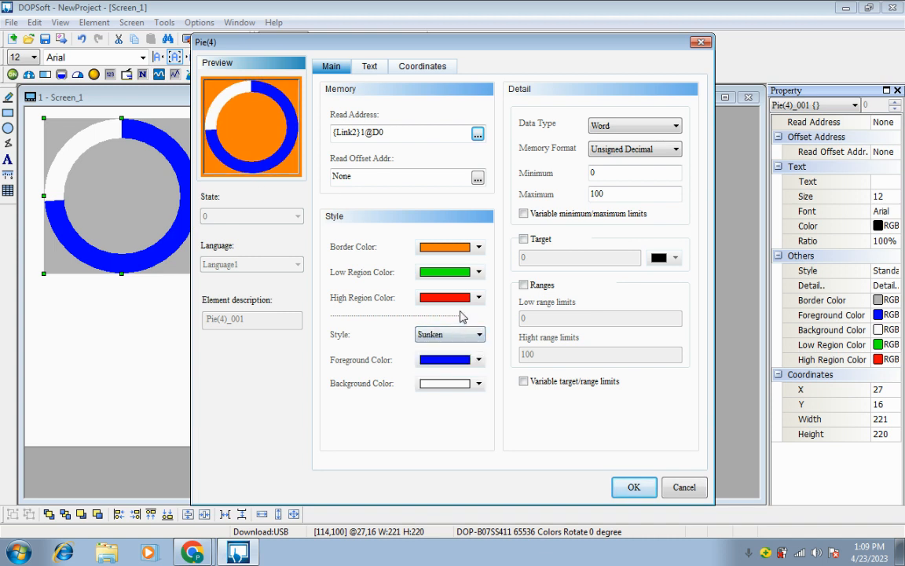
left_click(464, 334)
left_click(460, 379)
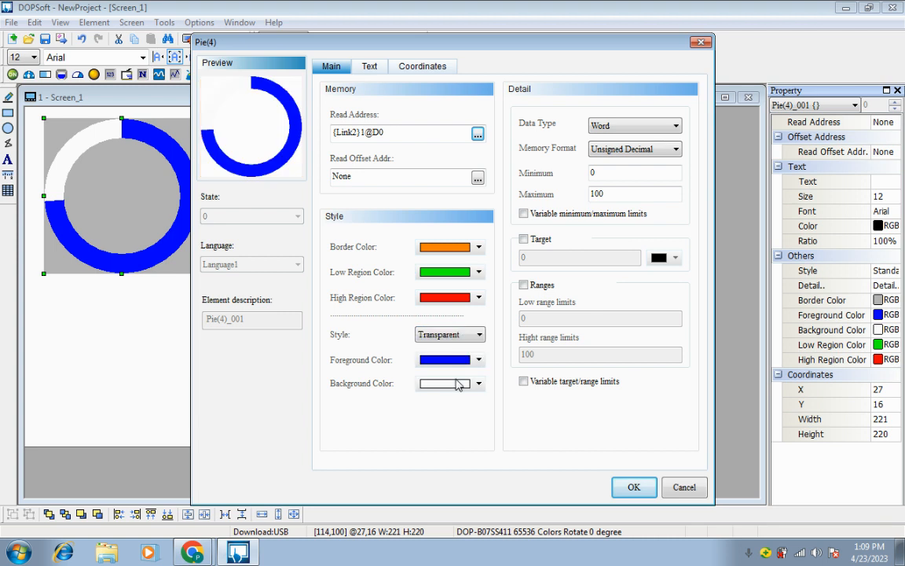
left_click(454, 334)
left_click(457, 369)
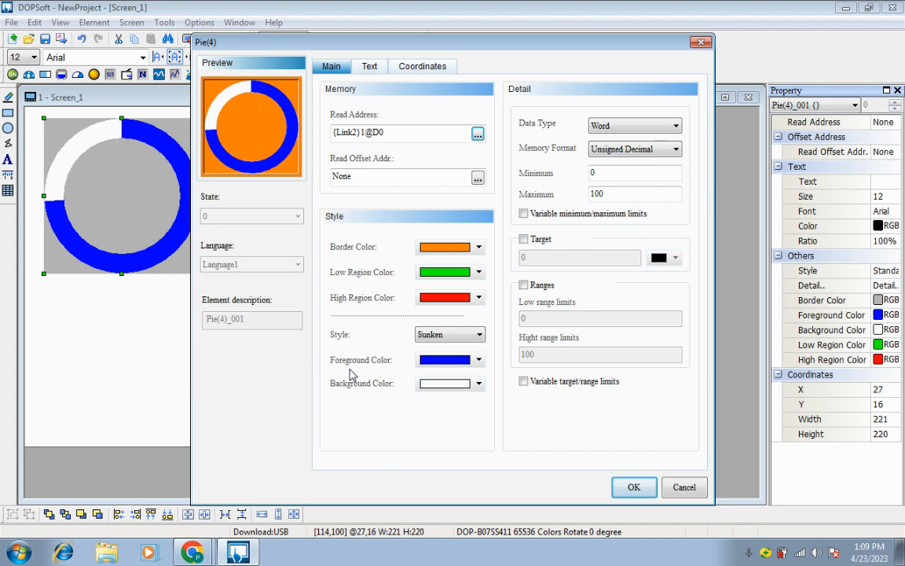
Set the pie's foreground color to yellow from the basic colors
left_click(437, 359)
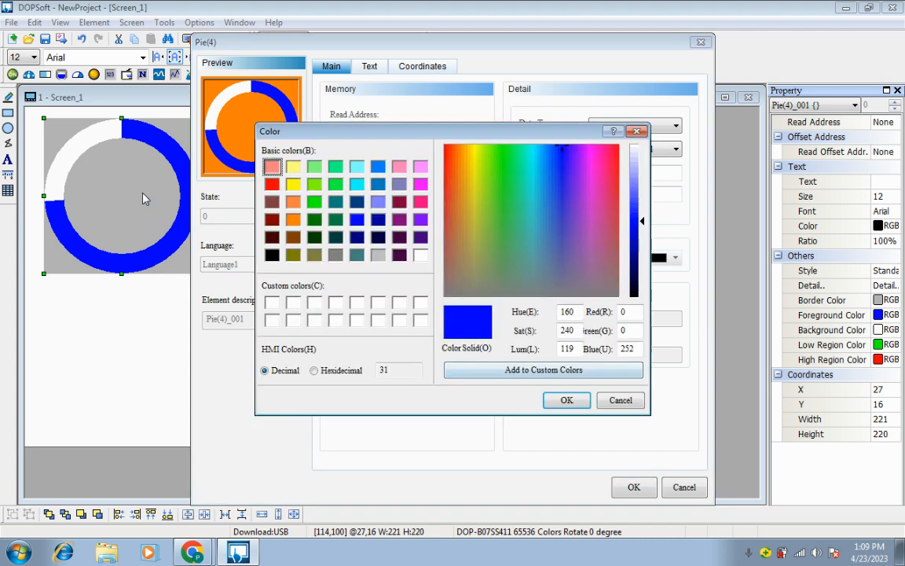
left_click(293, 184)
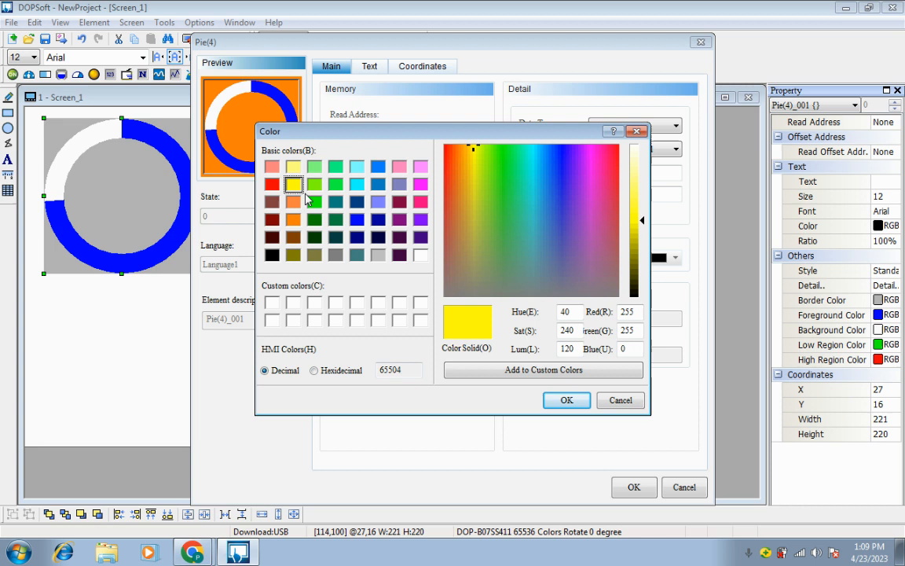
left_click(567, 400)
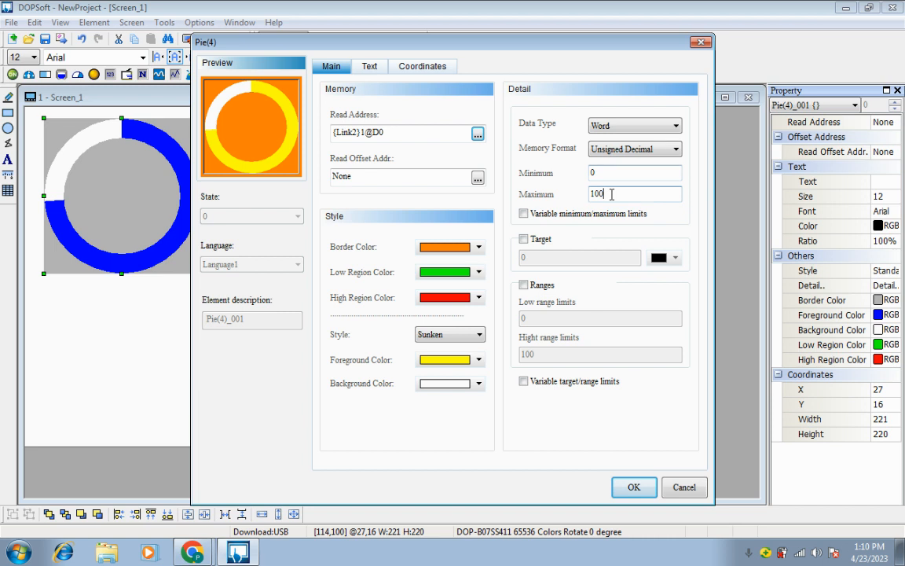
Set the pie's data type to Double Word and its maximum value to 20
left_click(633, 128)
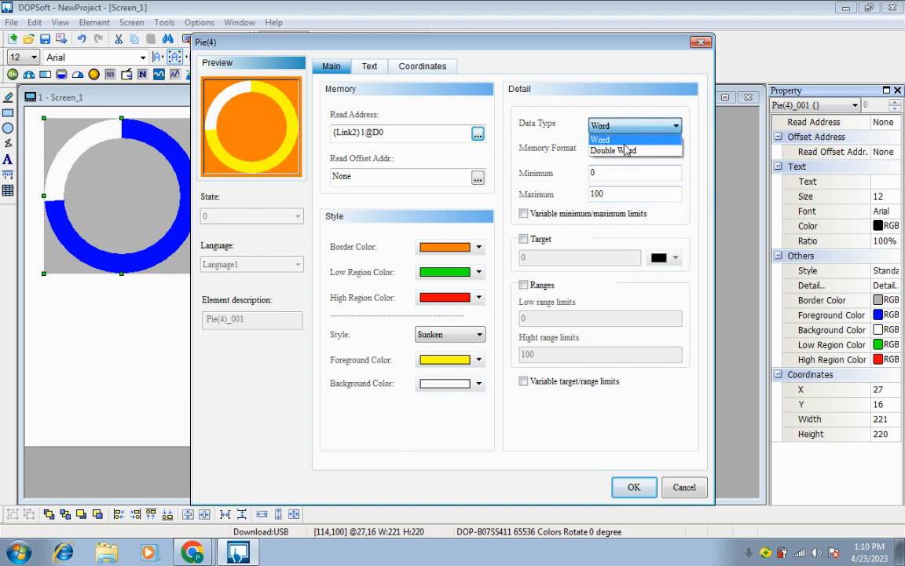
left_click(410, 136)
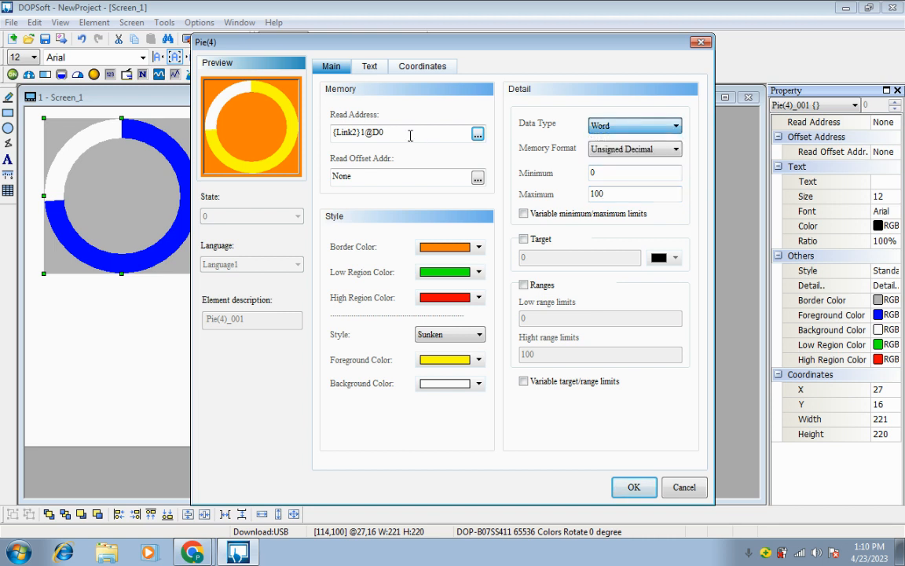
left_click(411, 136)
left_click(593, 129)
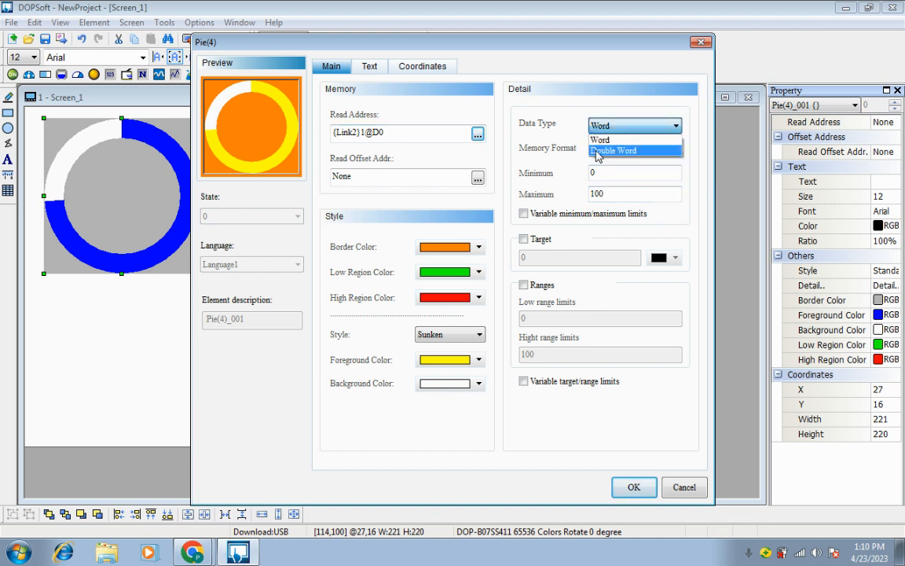
left_click(598, 147)
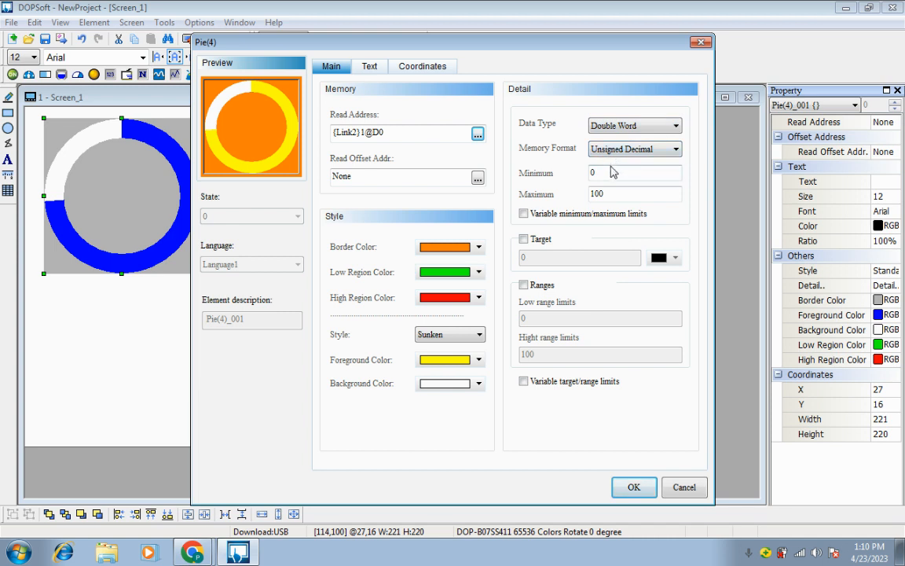
left_click_drag(611, 191, 551, 190)
left_click_drag(637, 196, 509, 189)
type("20")
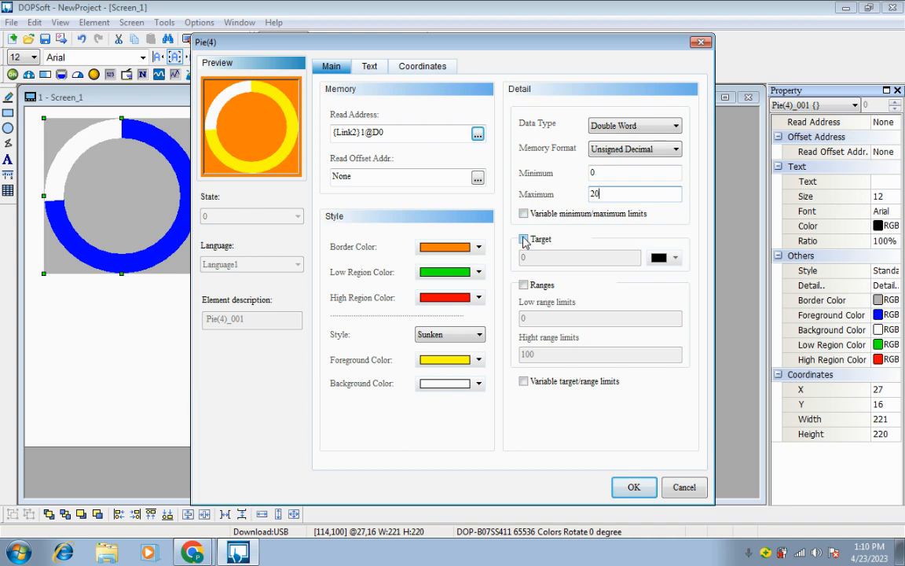
Enable the pie's target and ranges options, and set the target color to blue
left_click(523, 239)
left_click(525, 286)
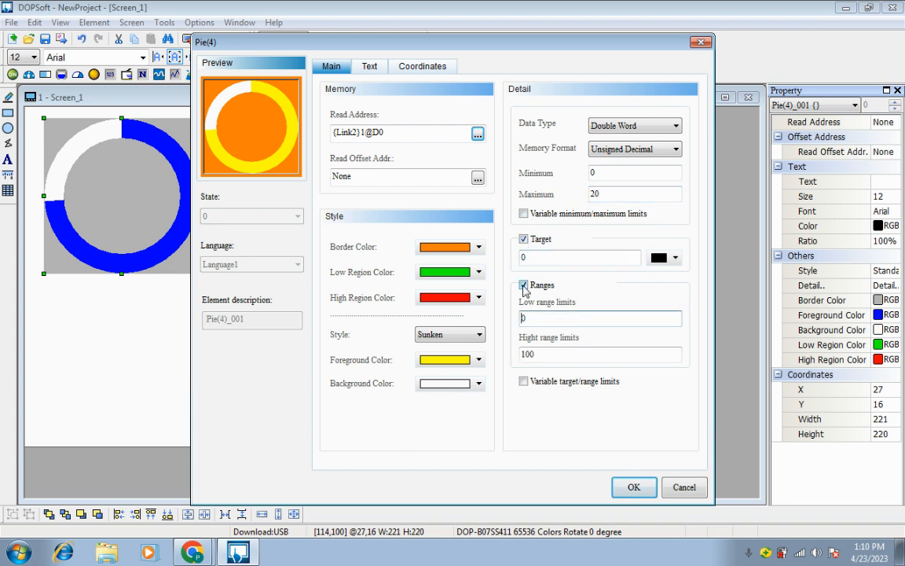
left_click(654, 260)
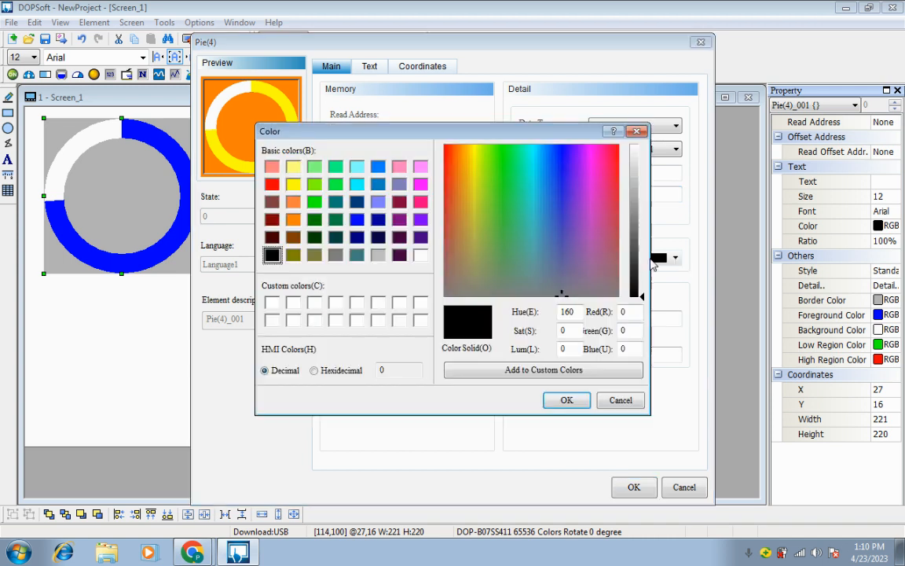
left_click(359, 221)
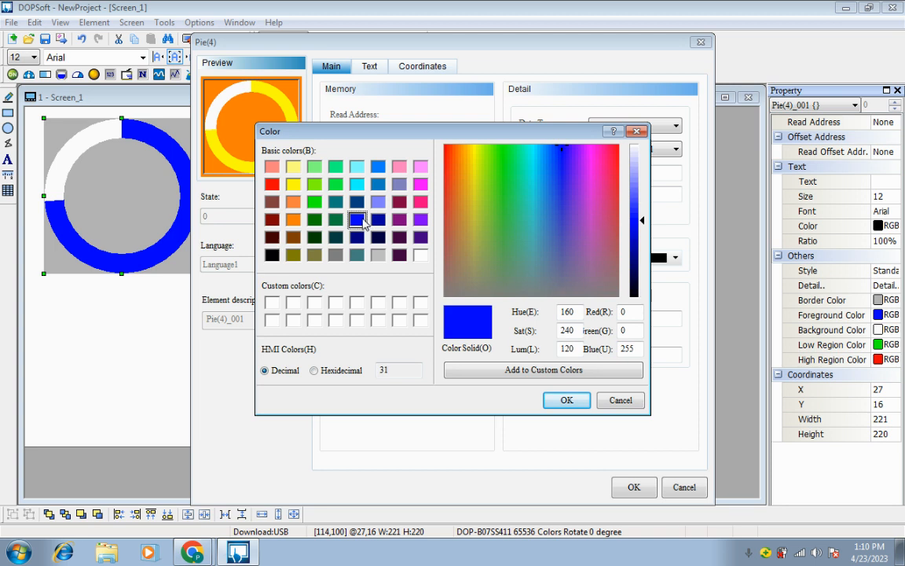
left_click(567, 400)
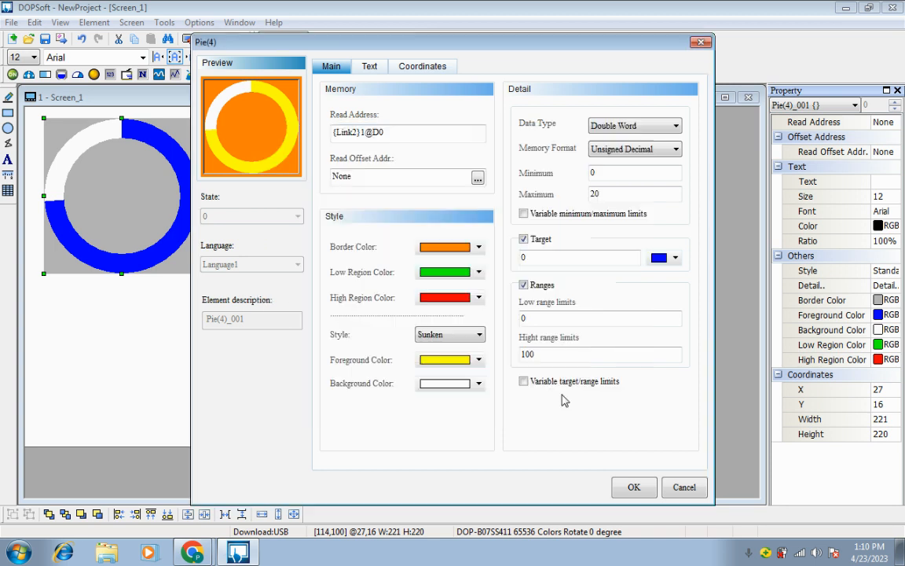
Set the target value to 14, the low range limit to 5 and the high range limit to 17
double_click(550, 259)
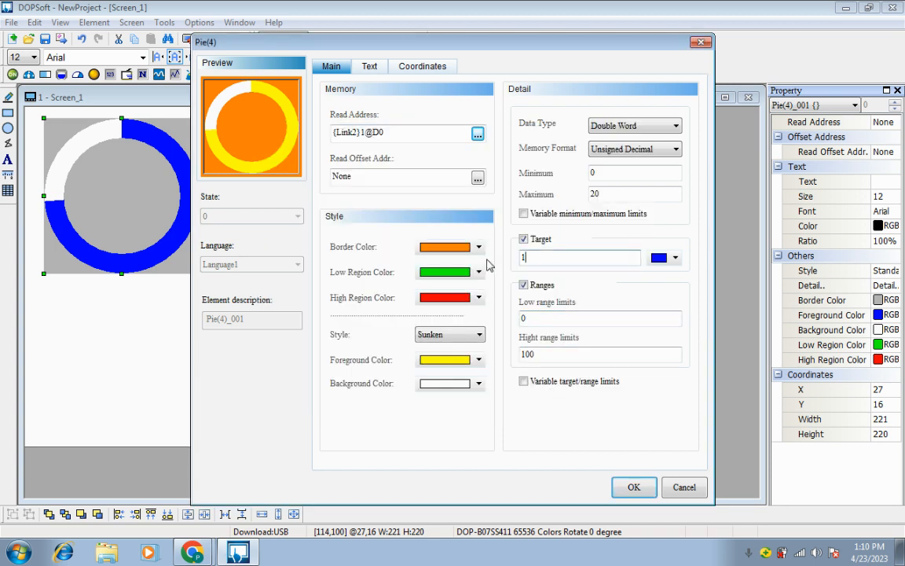
double_click(523, 317)
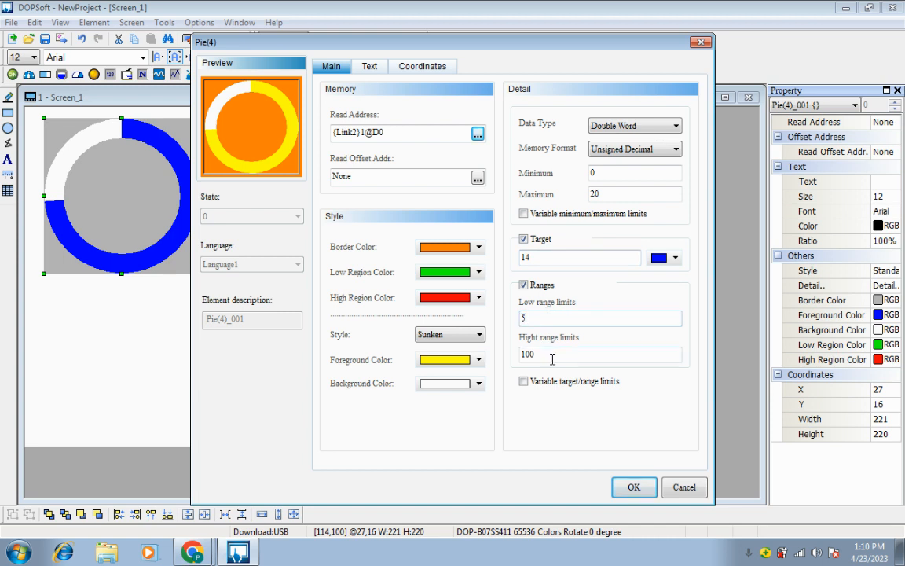
key("Tab")
type("1")
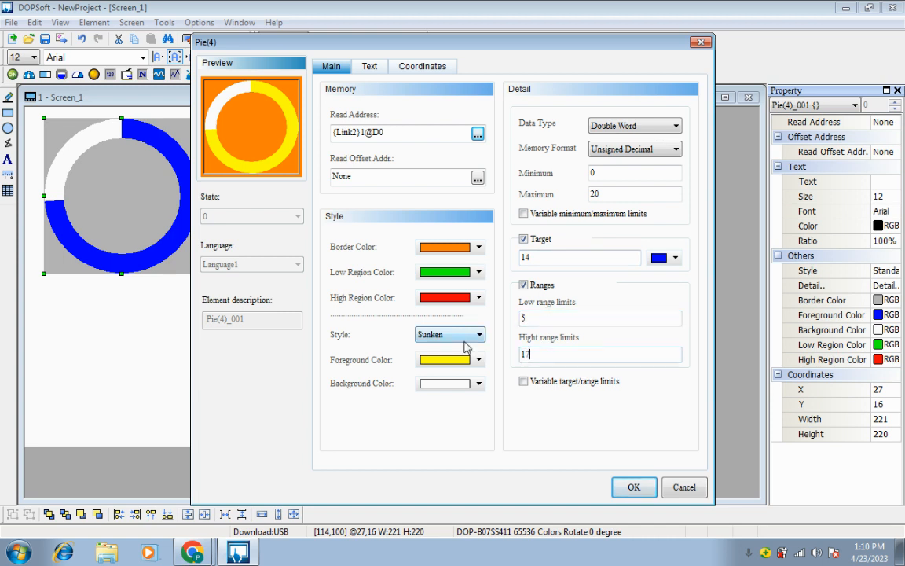
Apply the pie's settings and draw an Increment button about 113 by 79 pixels beside the pie
left_click(632, 487)
left_click(333, 283)
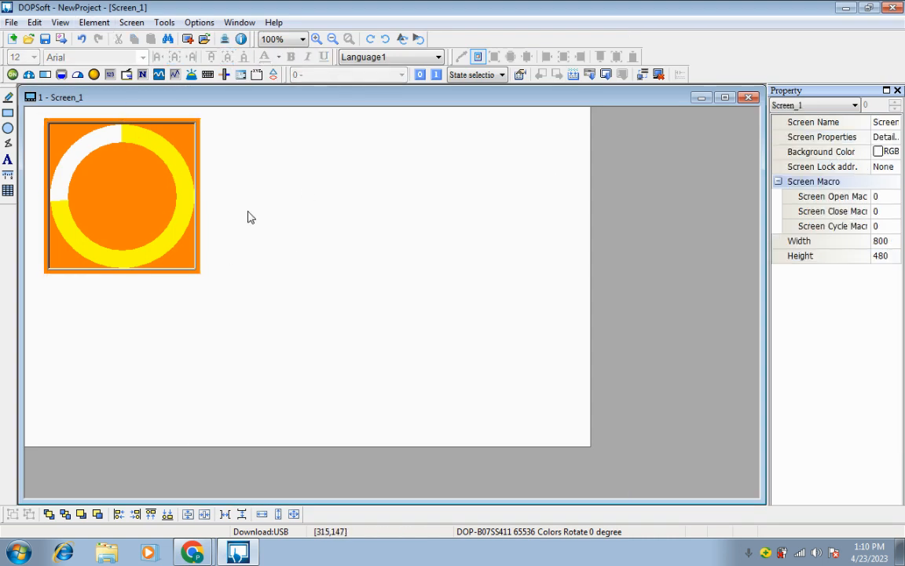
left_click(92, 26)
mouse_move(124, 41)
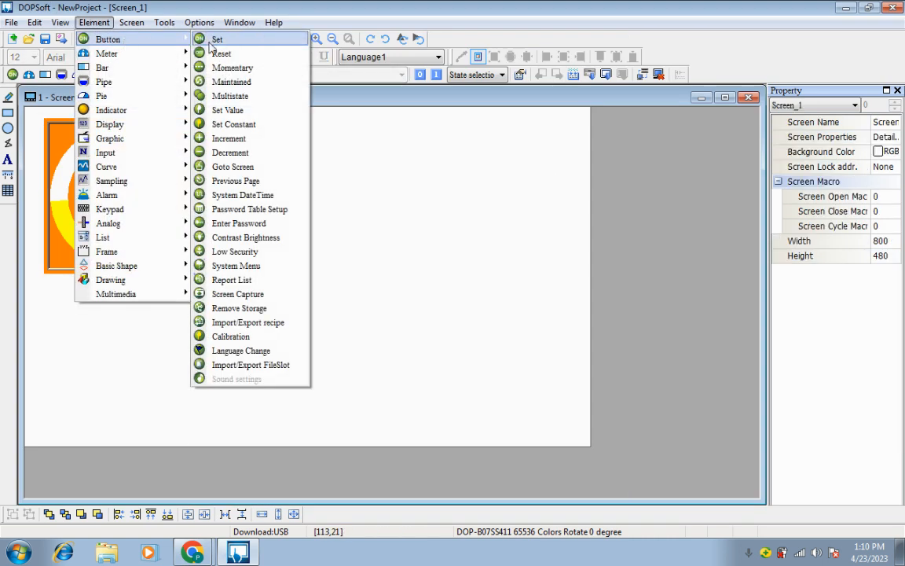
left_click(224, 139)
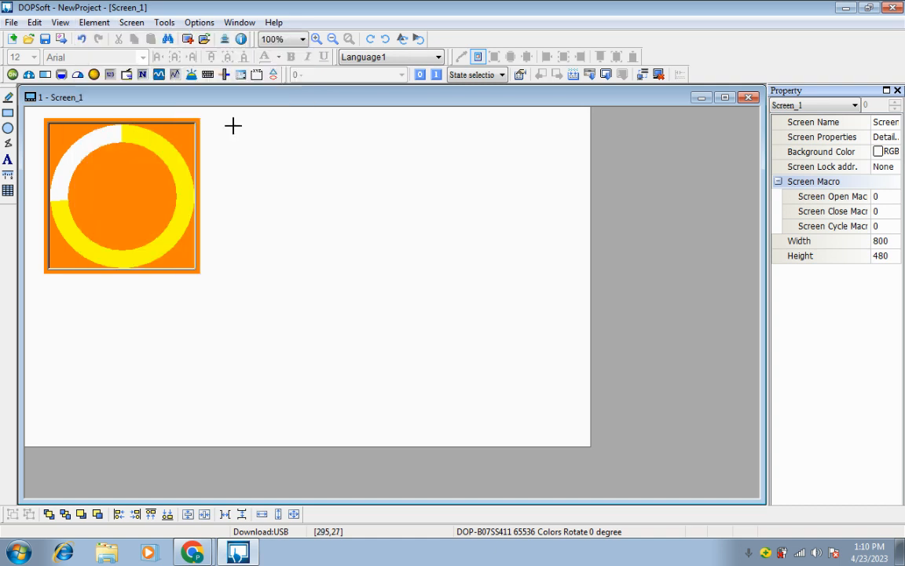
left_click_drag(232, 125, 314, 180)
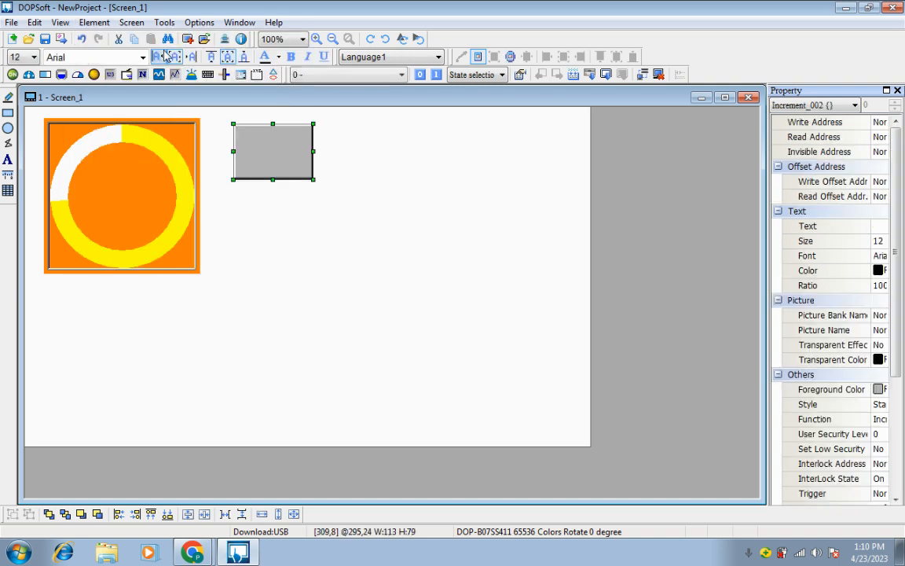
Draw a Decrement button beside the Increment button and resize it to about 177 by 71 pixels
left_click(94, 22)
mouse_move(144, 93)
mouse_move(154, 38)
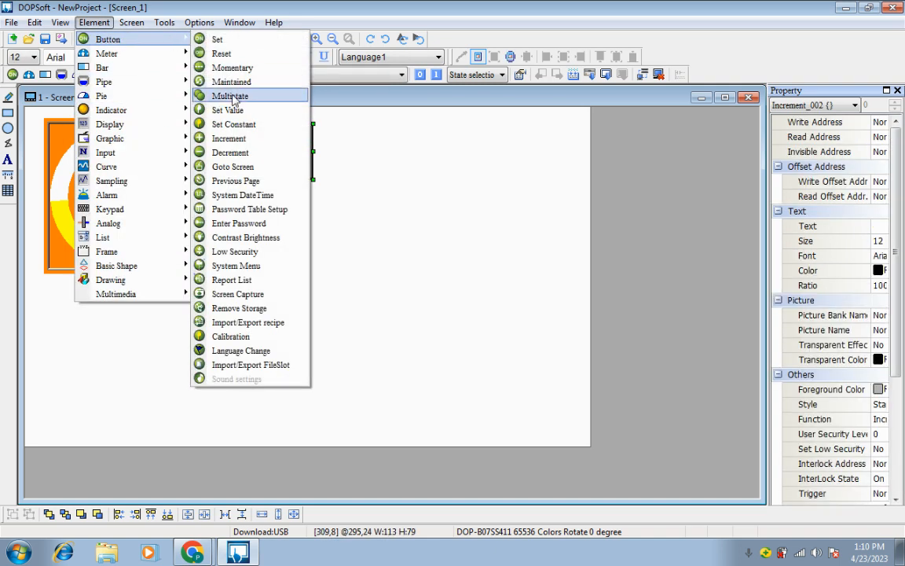
left_click(226, 152)
left_click_drag(349, 124, 400, 178)
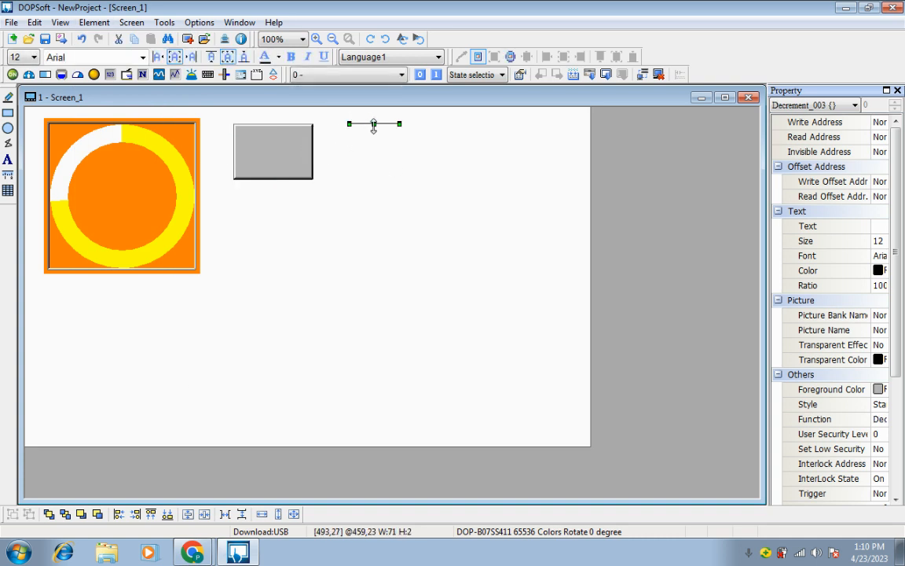
left_click_drag(373, 125, 471, 168)
Set the Increment button's write address to D0 on Link2
double_click(277, 145)
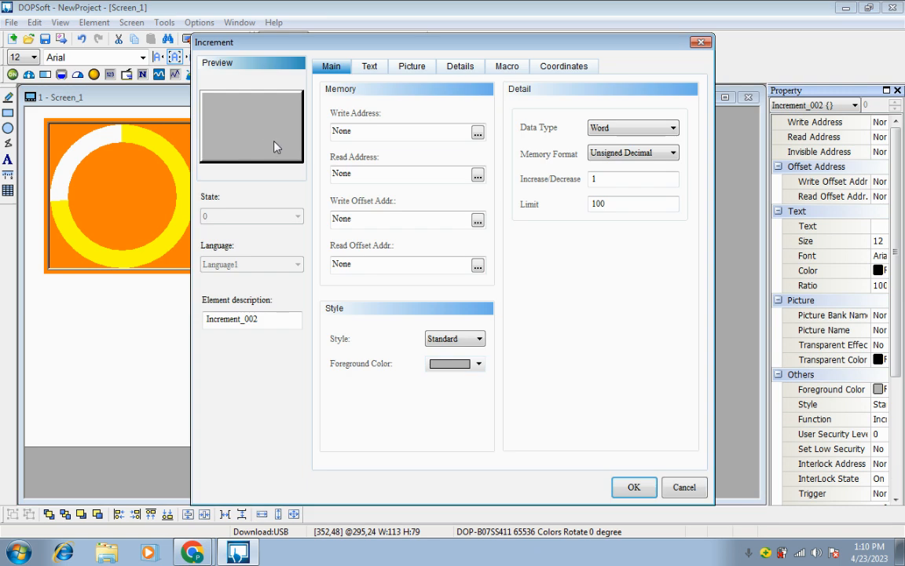
left_click(478, 135)
left_click(499, 188)
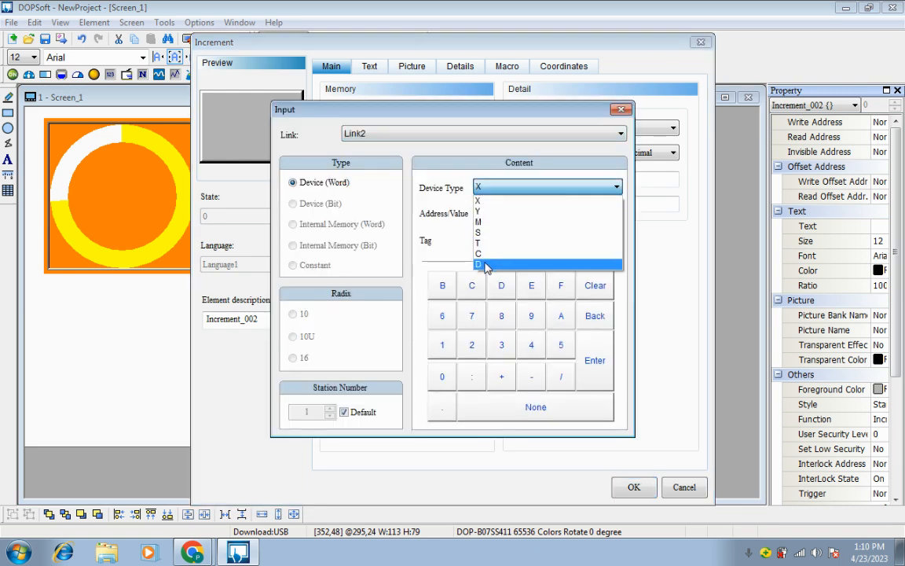
left_click(481, 259)
left_click(443, 378)
left_click(595, 362)
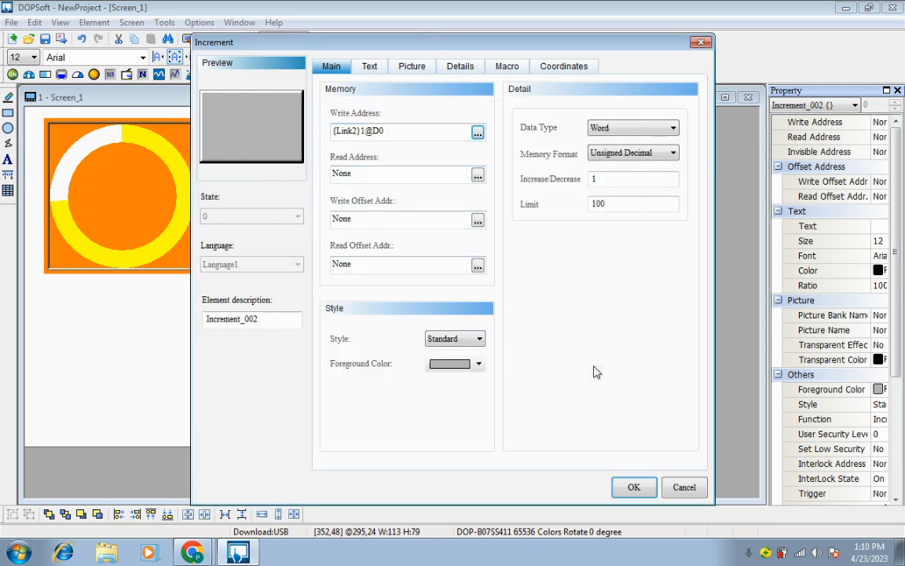
Label the Increment button "+" at font size 36 and apply its settings
left_click(369, 66)
left_click(406, 133)
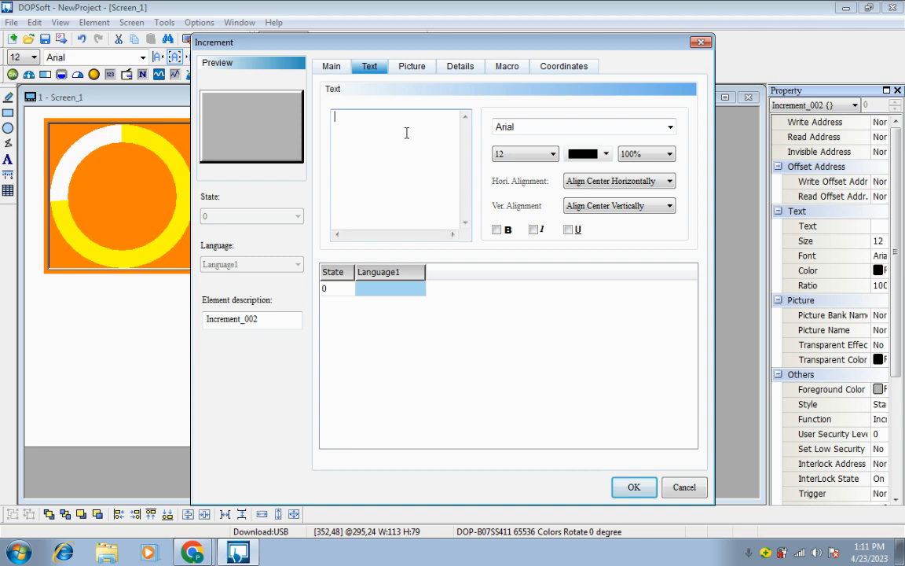
type("+")
left_click(550, 154)
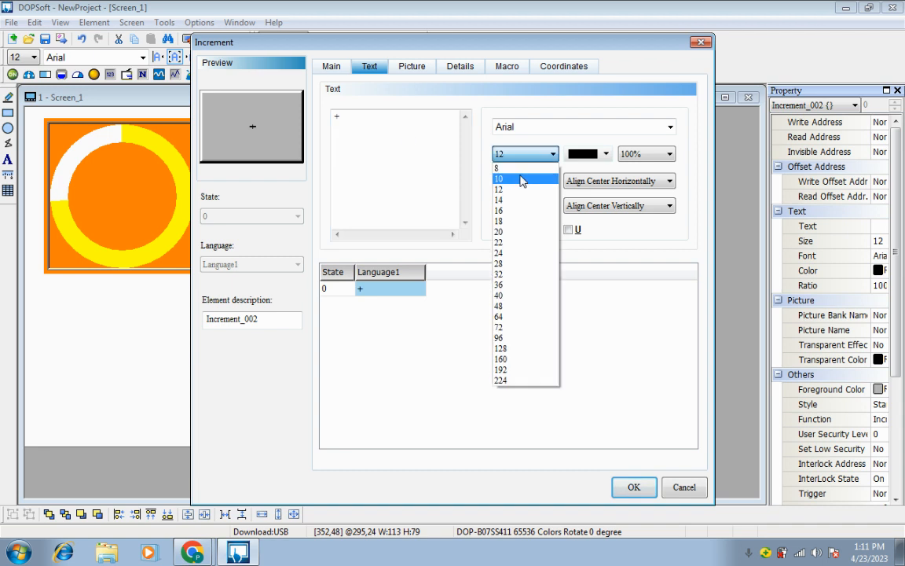
left_click(507, 286)
left_click(634, 488)
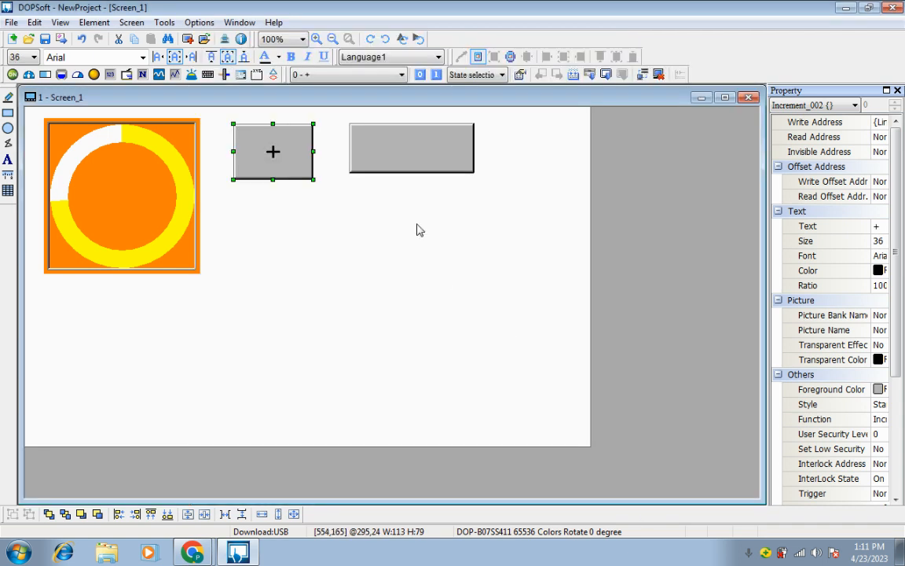
Set the Decrement button's write address to D0 on Link2
double_click(414, 157)
left_click(479, 130)
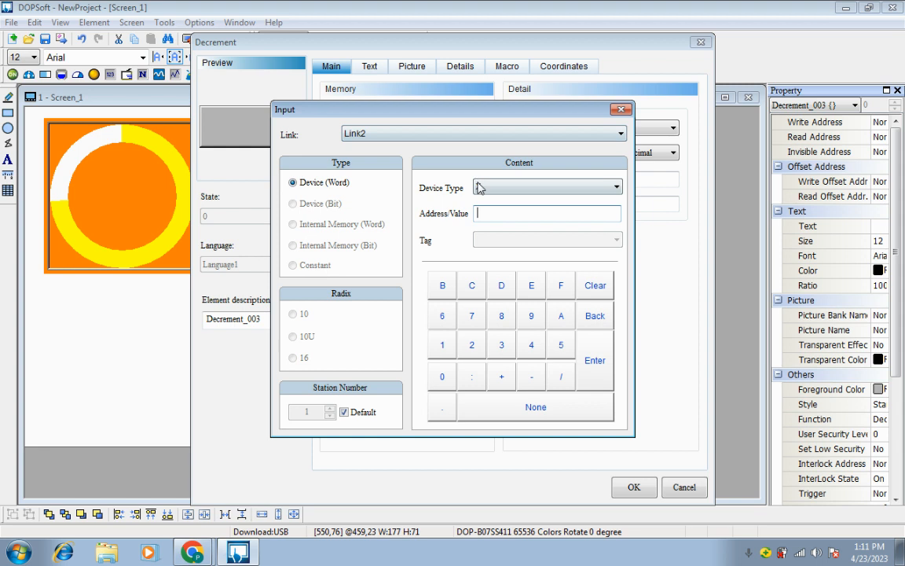
left_click(479, 187)
left_click(437, 242)
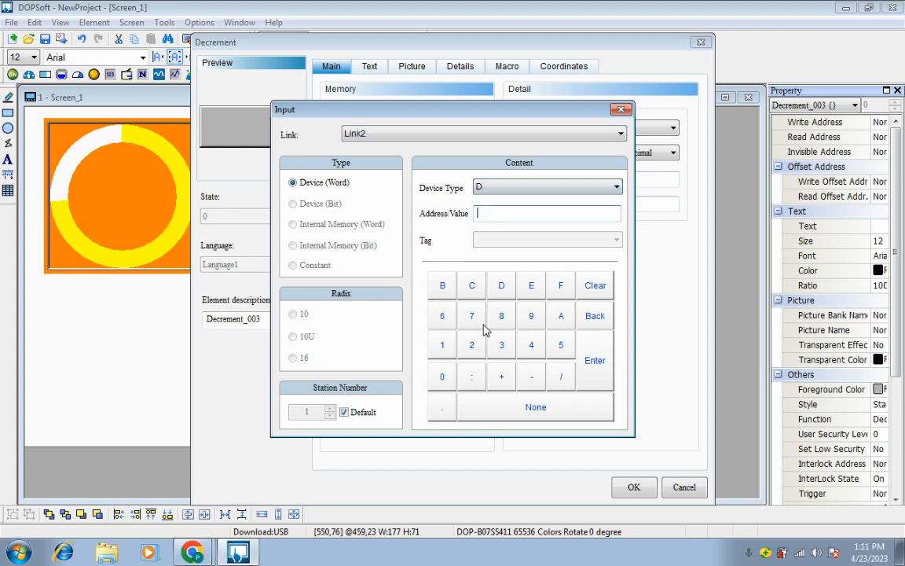
left_click(453, 380)
left_click(587, 377)
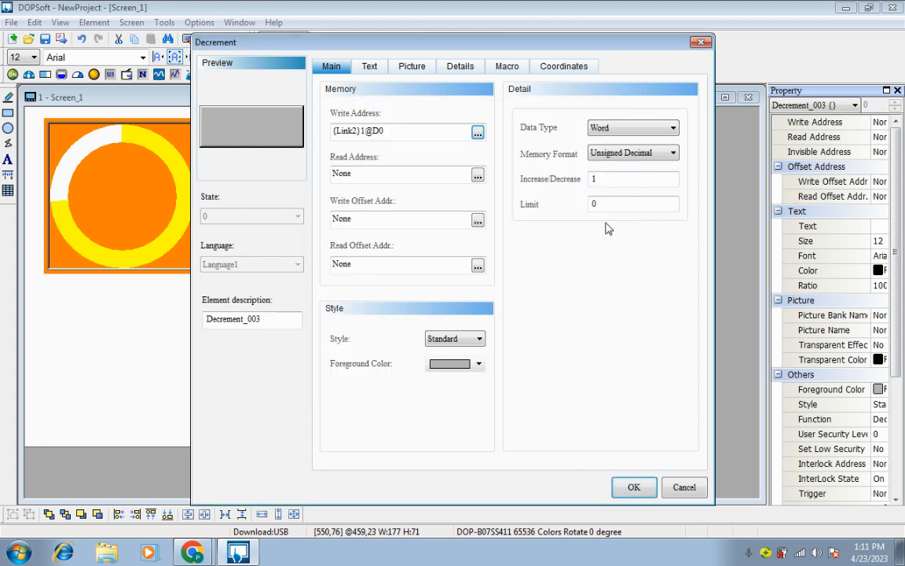
Label the Decrement button "-" at font size 48 and apply its settings
left_click(374, 69)
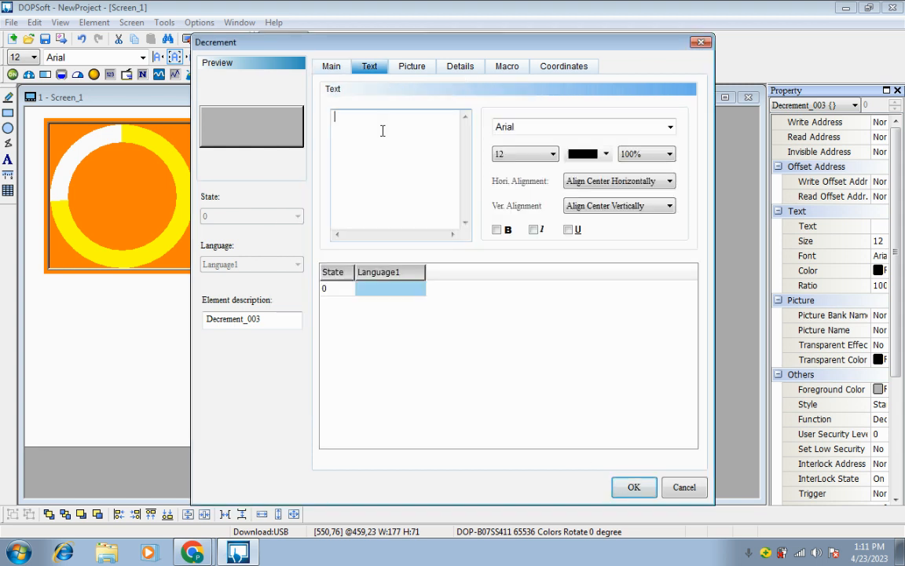
left_click(524, 153)
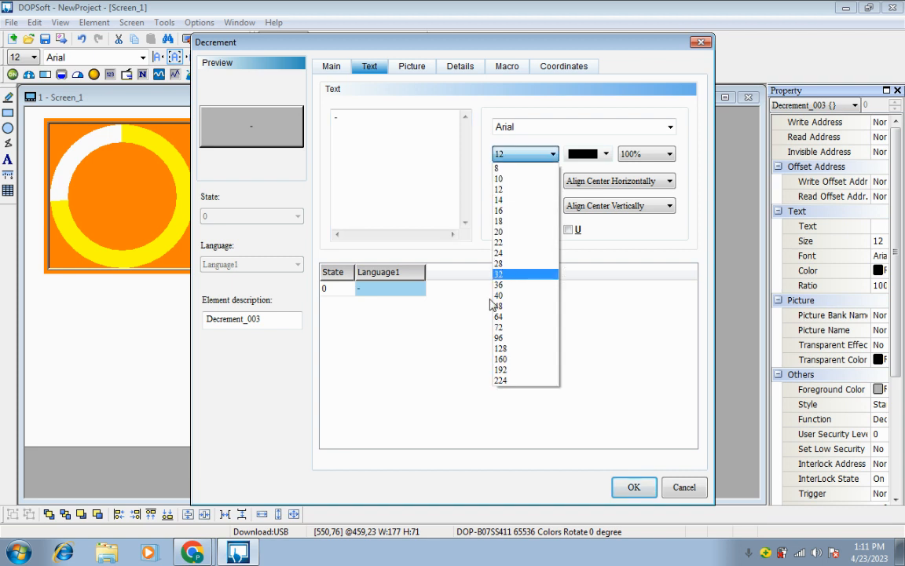
left_click(515, 307)
left_click(634, 487)
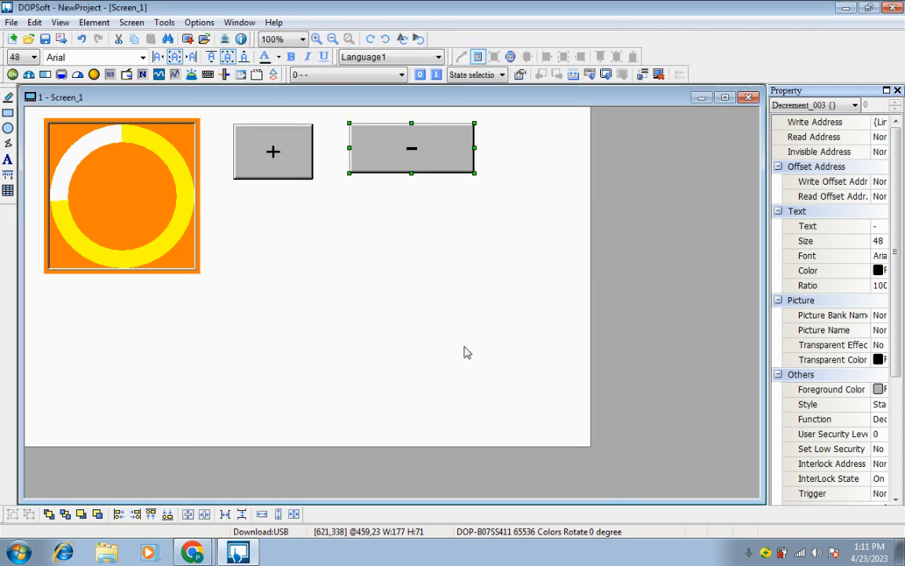
left_click(446, 329)
Shrink the pie to about 185 by 154 pixels, keeping its upper-left corner in place
left_click(195, 266)
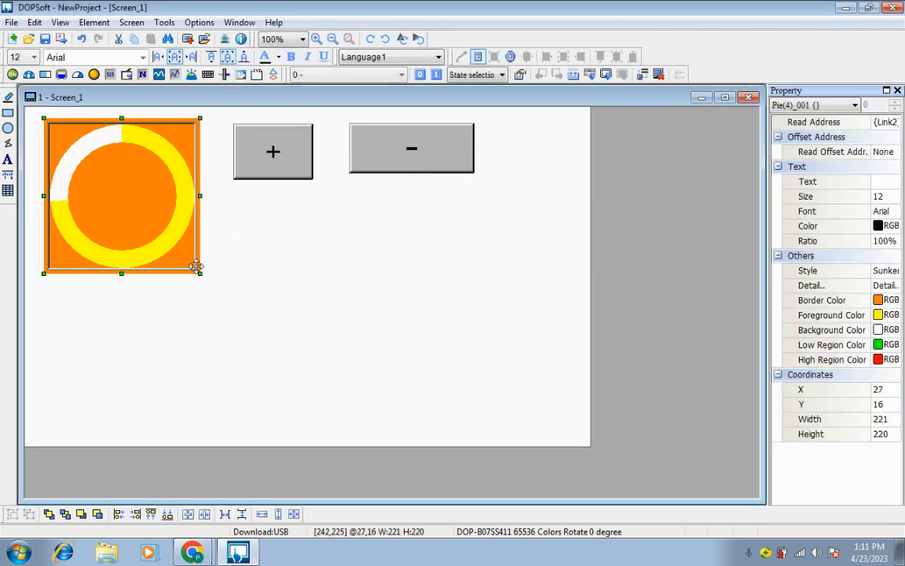
left_click_drag(198, 272, 175, 226)
left_click(261, 262)
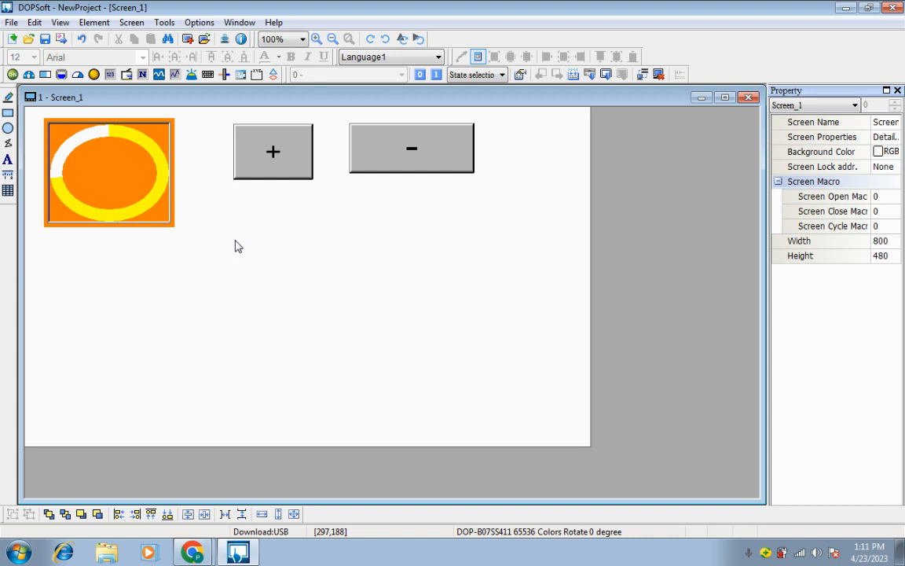
Copy the resized pie and place the pasted copy directly below the original, at about X 29, Y 203
left_click(135, 166)
right_click(138, 172)
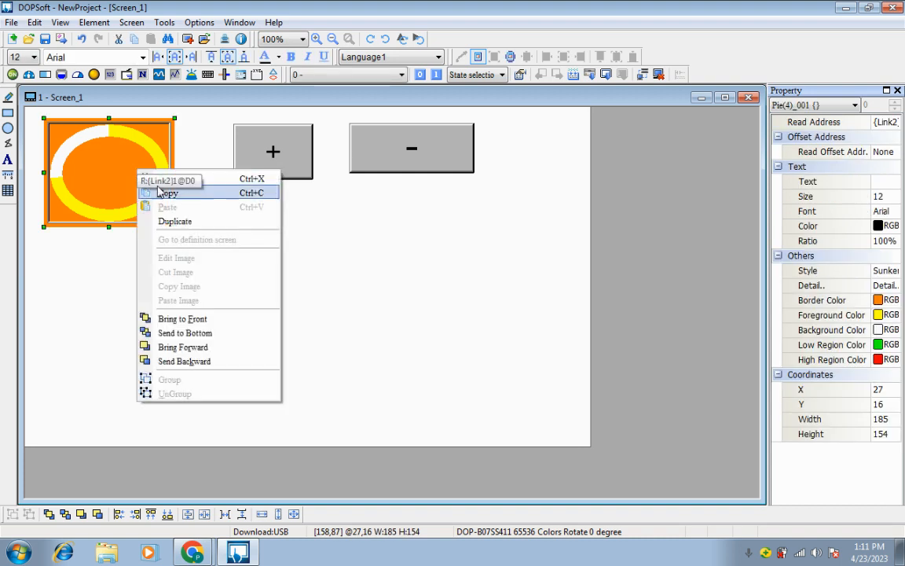
left_click(149, 192)
right_click(130, 297)
mouse_move(160, 75)
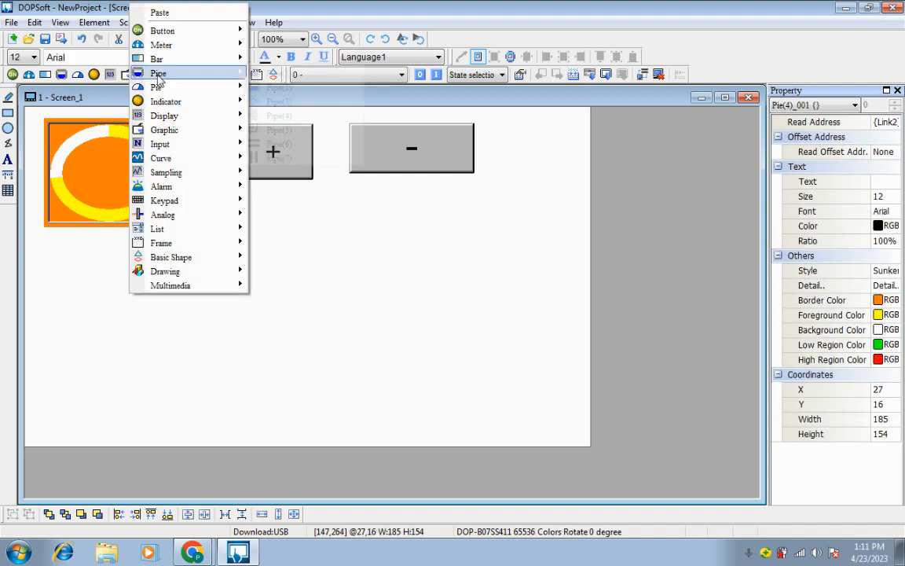
left_click(153, 12)
left_click_drag(95, 165, 88, 288)
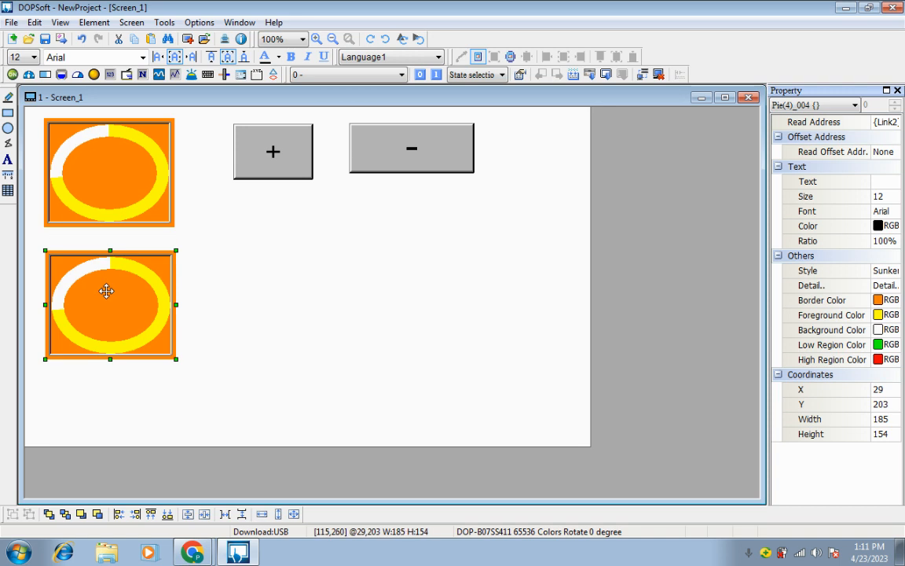
Enable variable minimum/maximum limits and variable target/range limits for the lower pie
double_click(112, 295)
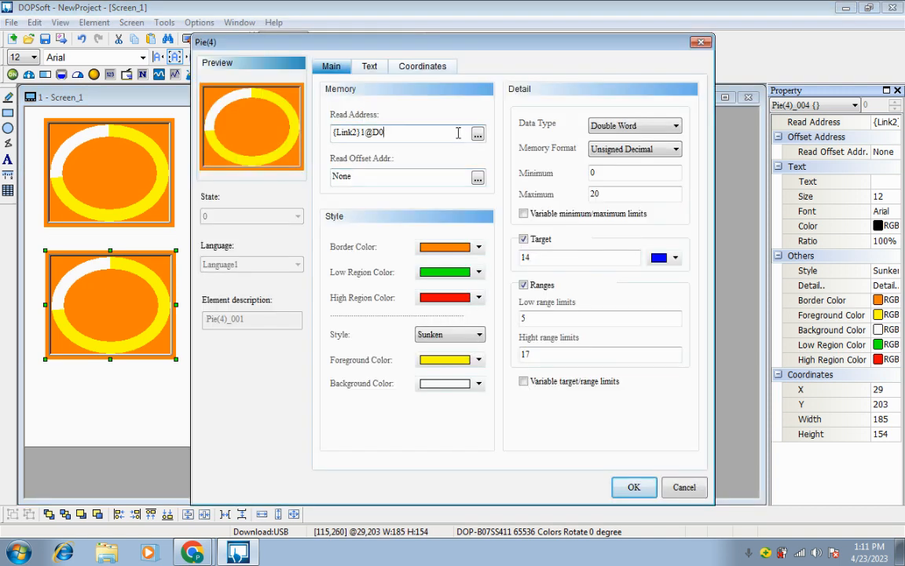
left_click(524, 215)
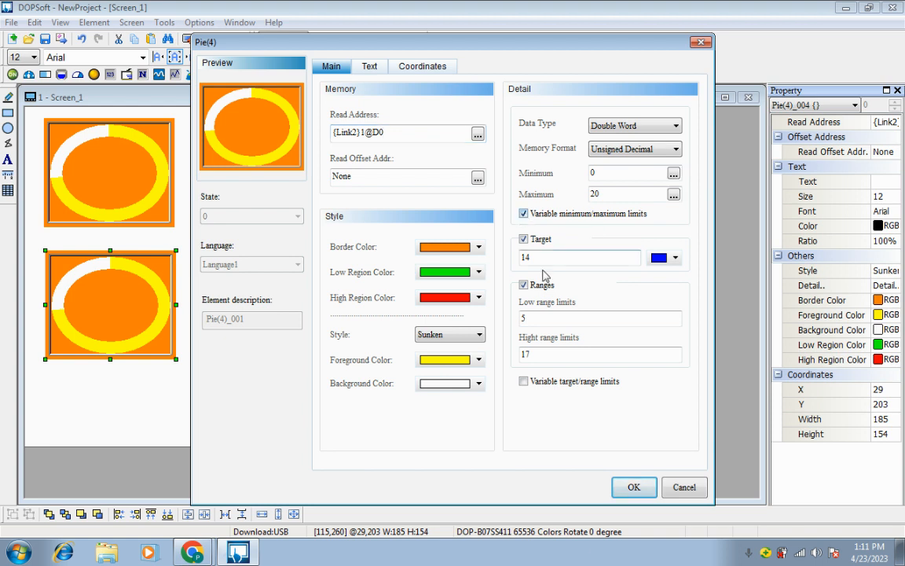
left_click(524, 382)
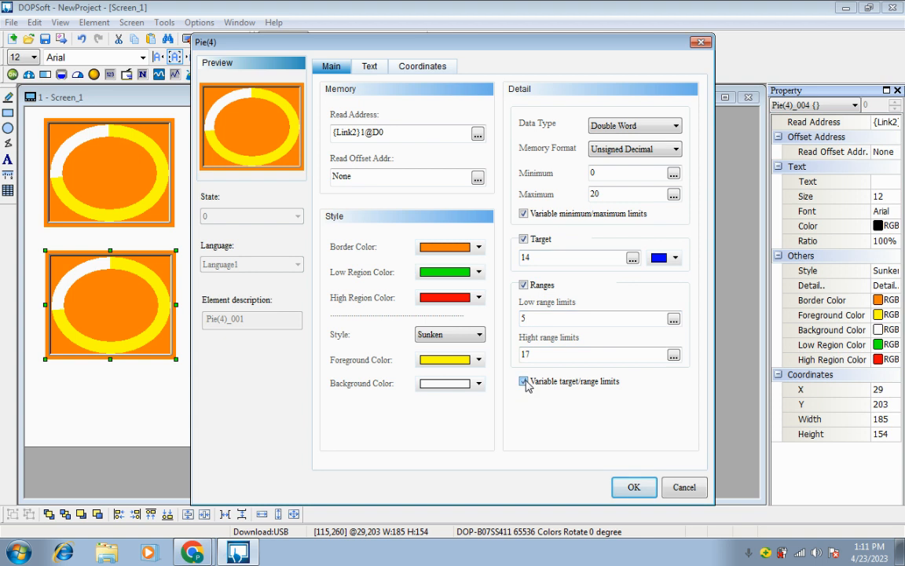
Open and dismiss the minimum value's address input, and disable the lower pie's variable minimum/maximum limits
left_click(673, 173)
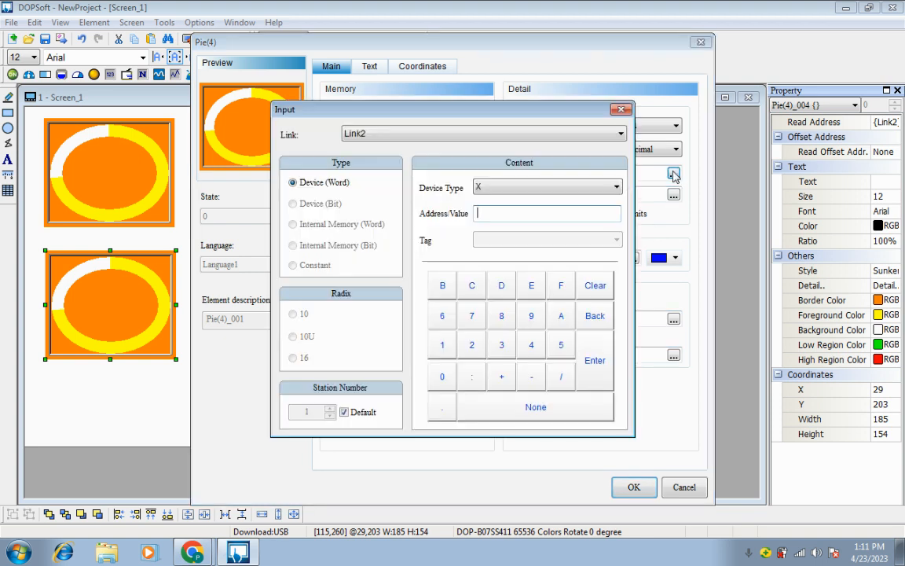
left_click(621, 110)
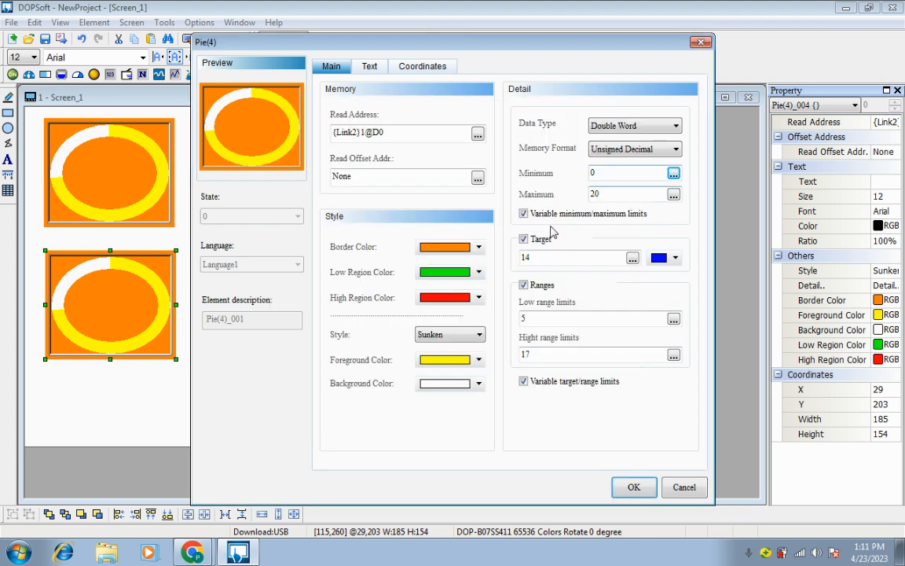
left_click(524, 214)
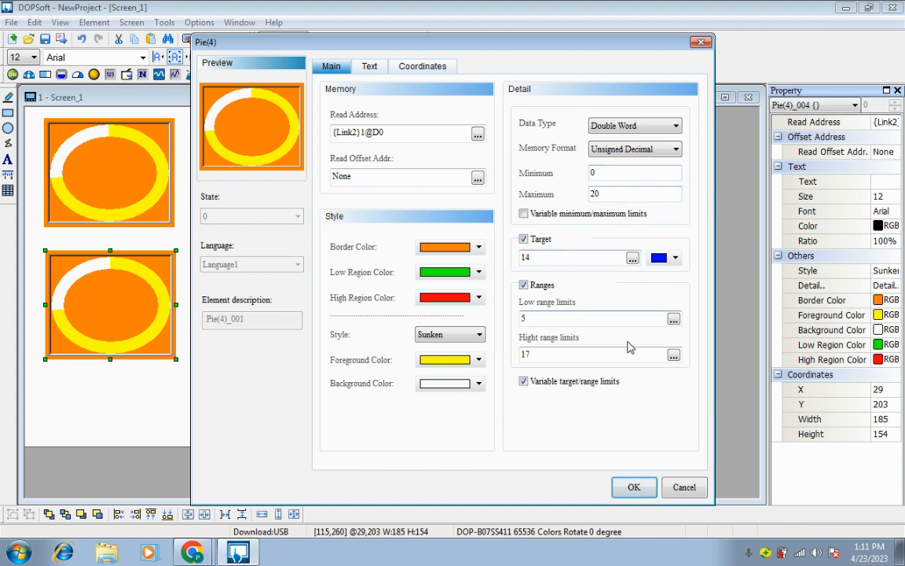
Set the lower pie's target to device address D2 on Link2
left_click(632, 258)
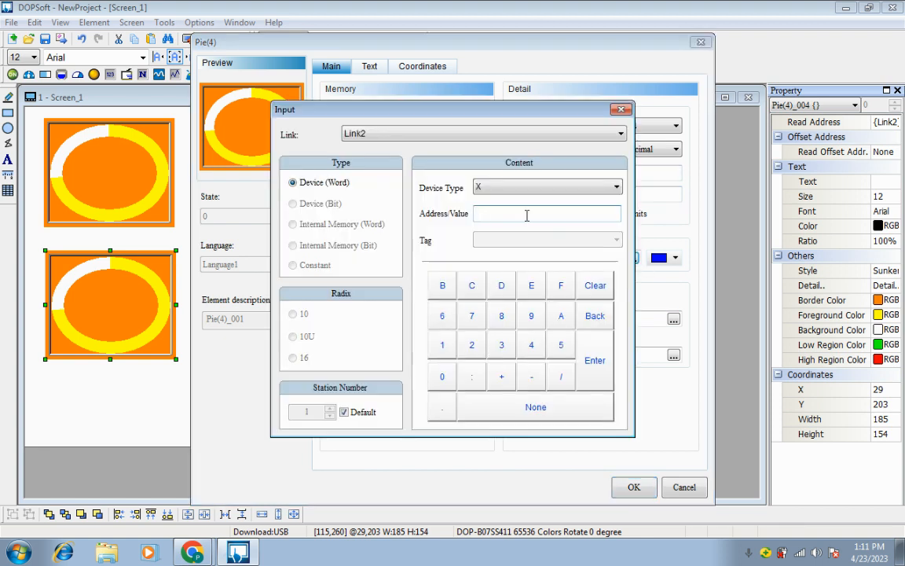
left_click(475, 188)
left_click(488, 265)
left_click(474, 344)
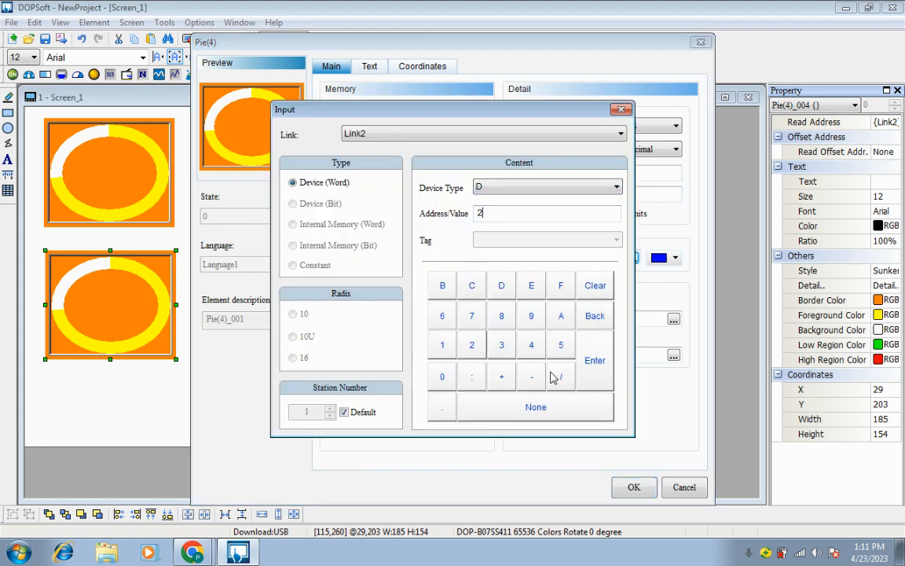
left_click(595, 385)
Set the lower pie's low range limit to device address D4 on Link2
left_click(674, 318)
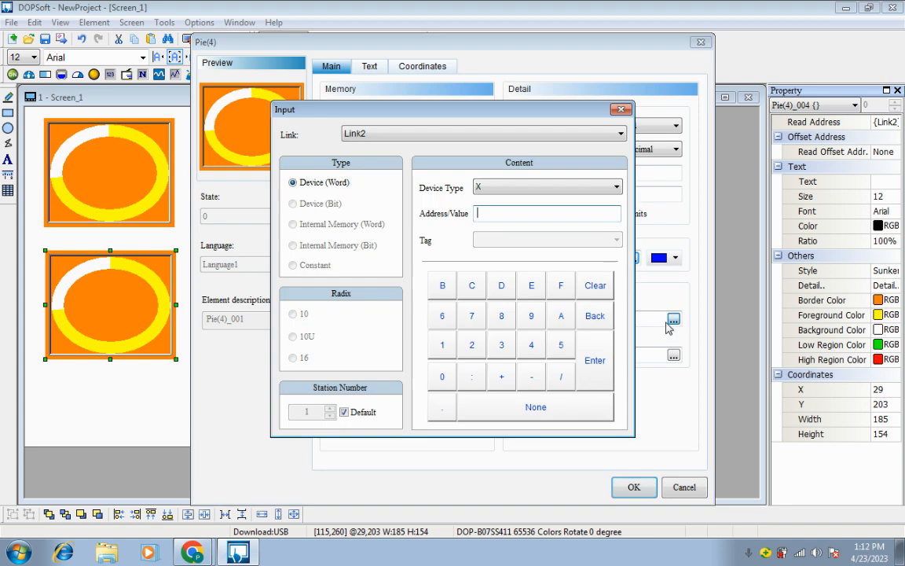
left_click(522, 187)
left_click(503, 260)
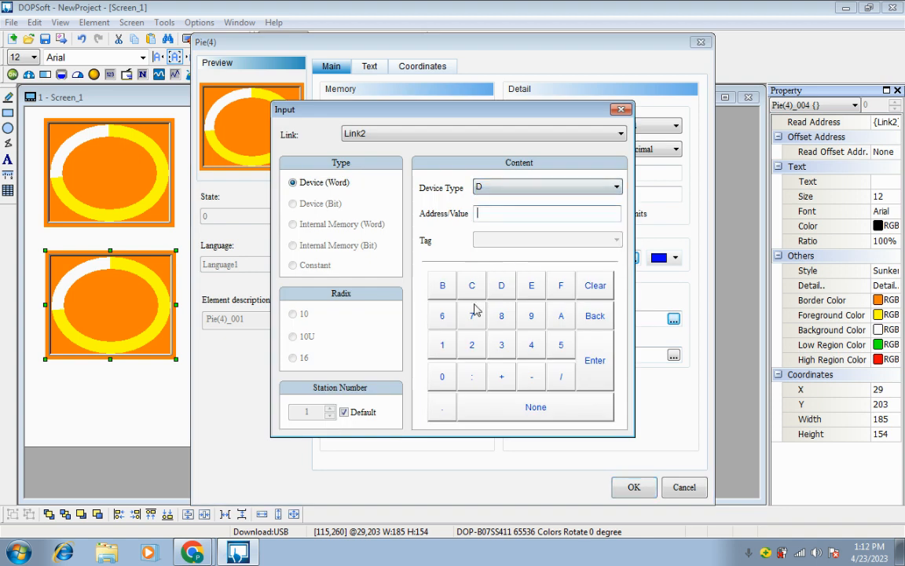
left_click(531, 351)
left_click(585, 345)
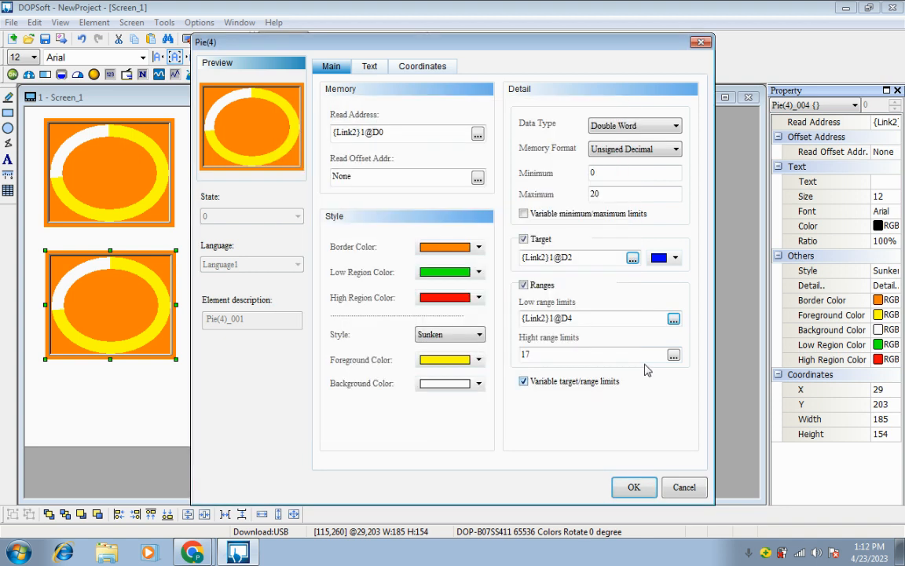
Set the lower pie's high range limit to device address D6 on Link2 and apply the pie's settings
left_click(674, 356)
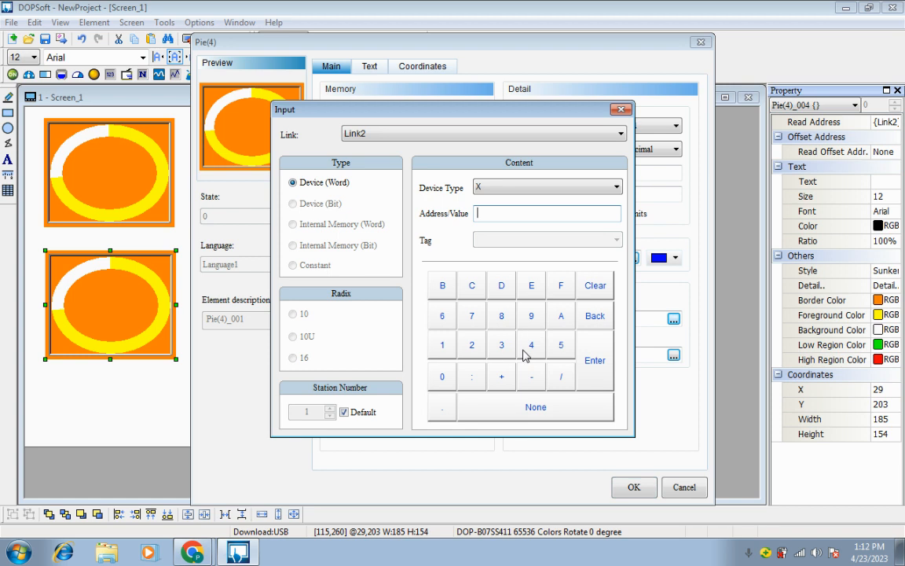
left_click(525, 186)
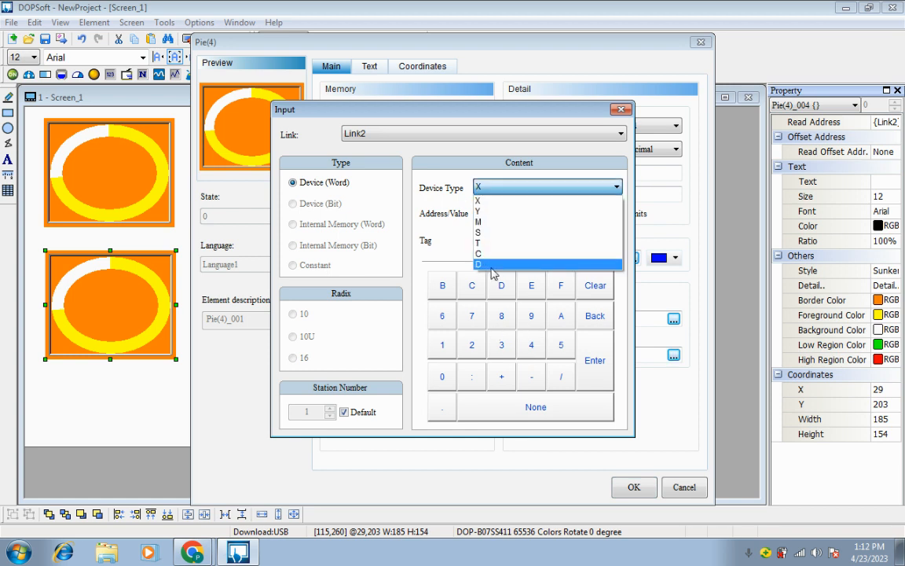
left_click(525, 261)
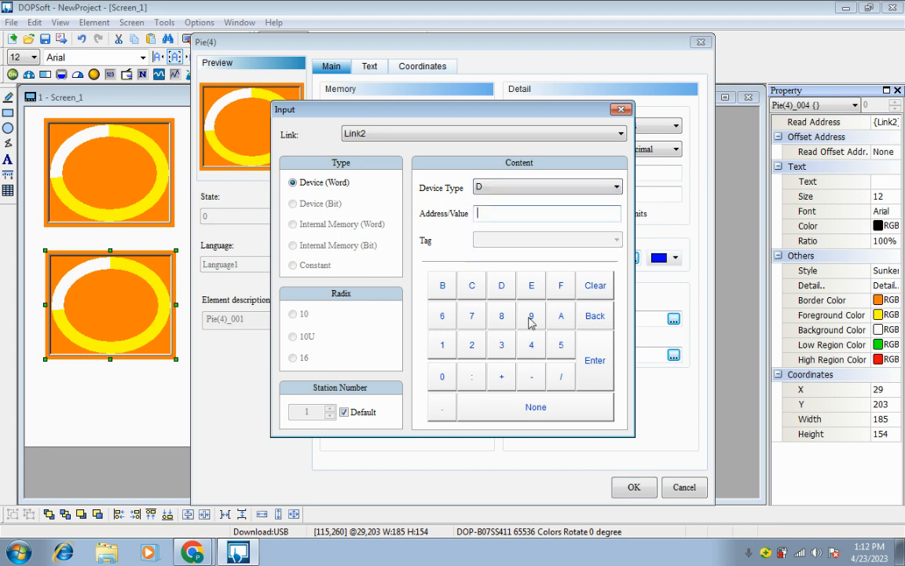
left_click(441, 315)
left_click(599, 371)
left_click(632, 486)
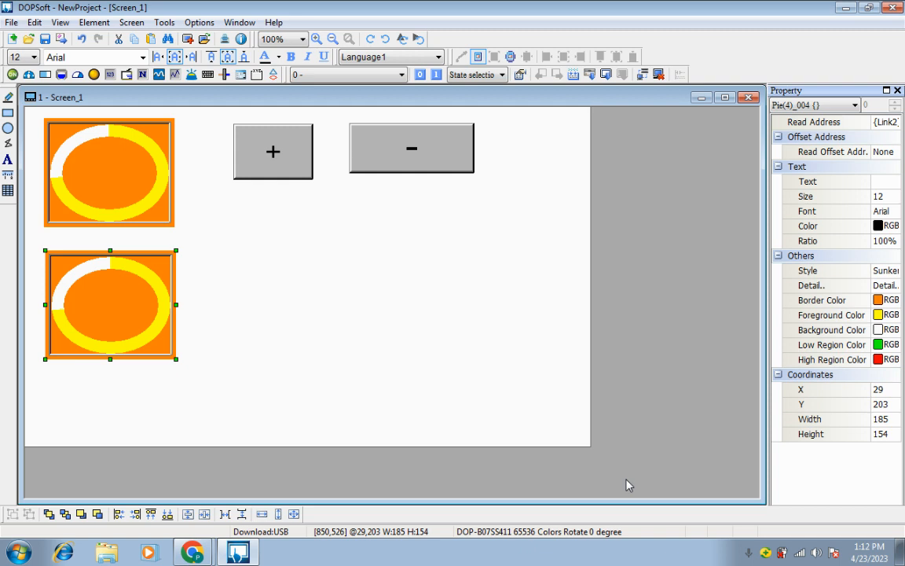
left_click(373, 260)
Draw a Numeric Entry element about 90 by 84 pixels in the empty area below the plus button
left_click(109, 24)
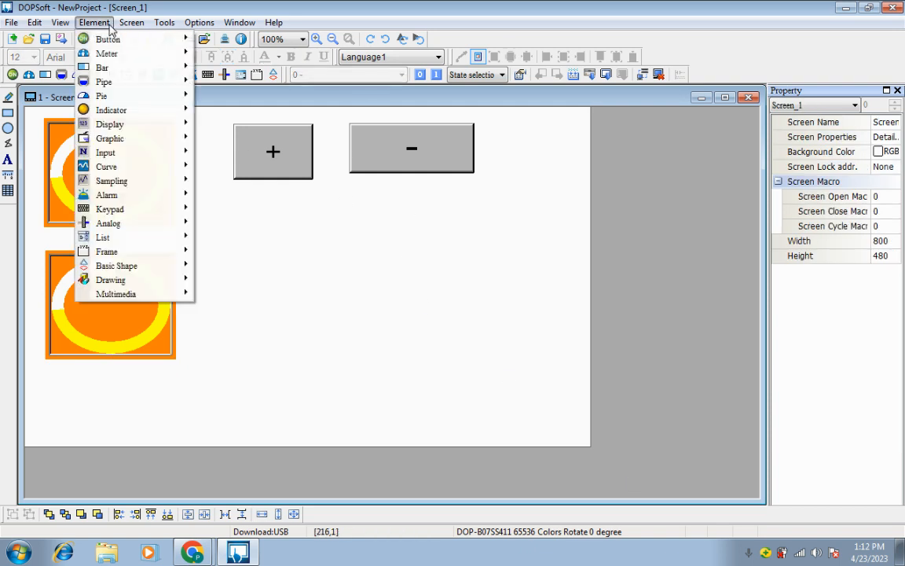
mouse_move(114, 151)
left_click(228, 152)
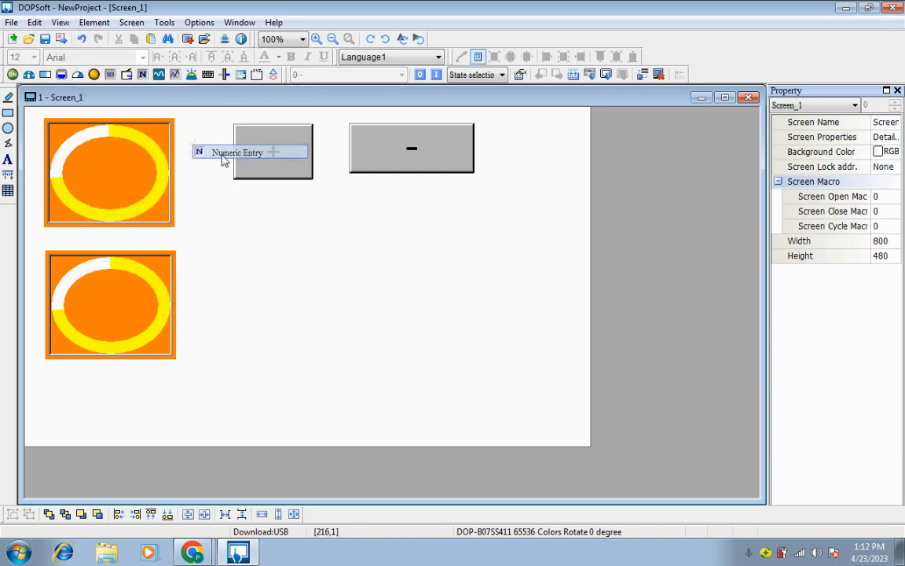
mouse_move(258, 249)
left_mouse_down()
mouse_move(305, 304)
mouse_move(320, 307)
left_mouse_up()
Copy the numeric entry and paste it twice
right_click(297, 294)
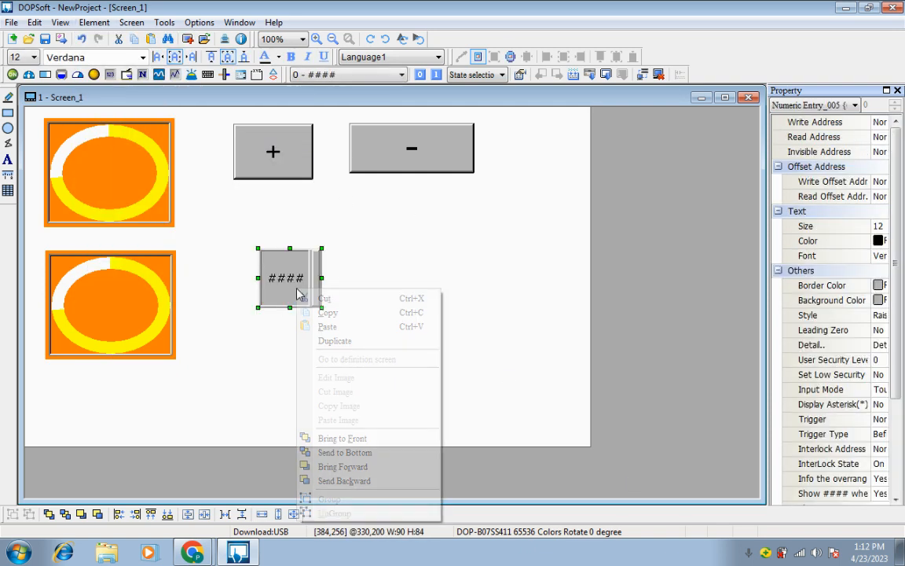
left_click(324, 313)
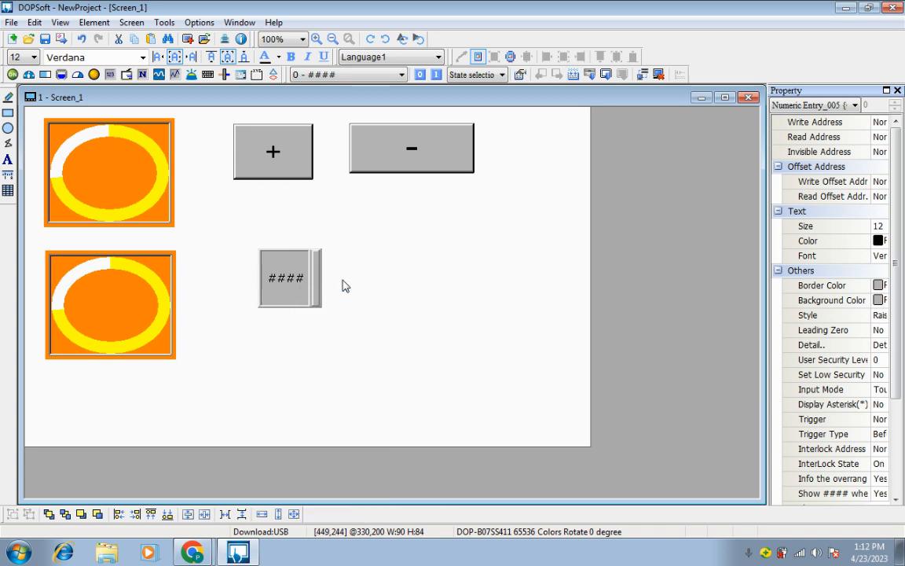
right_click(308, 242)
left_click(363, 256)
right_click(350, 289)
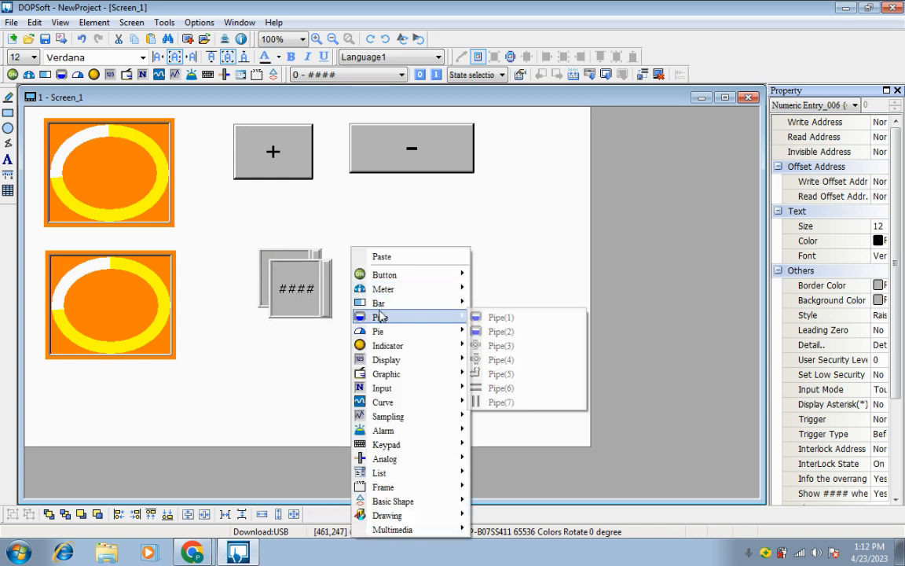
left_click(377, 256)
Arrange the three numeric entries in a vertical column beside the lower pie
left_click_drag(310, 311, 281, 415)
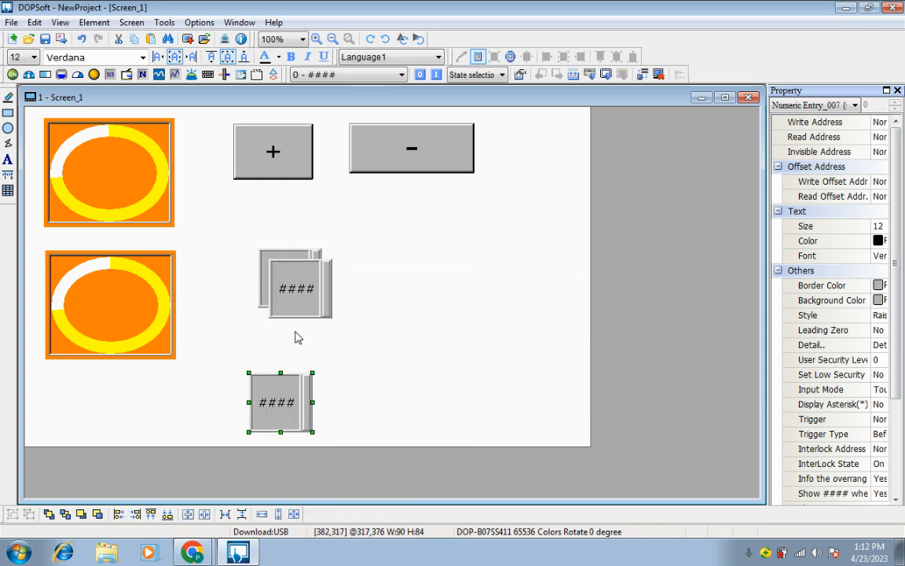
left_click(274, 277)
left_click_drag(296, 286, 276, 339)
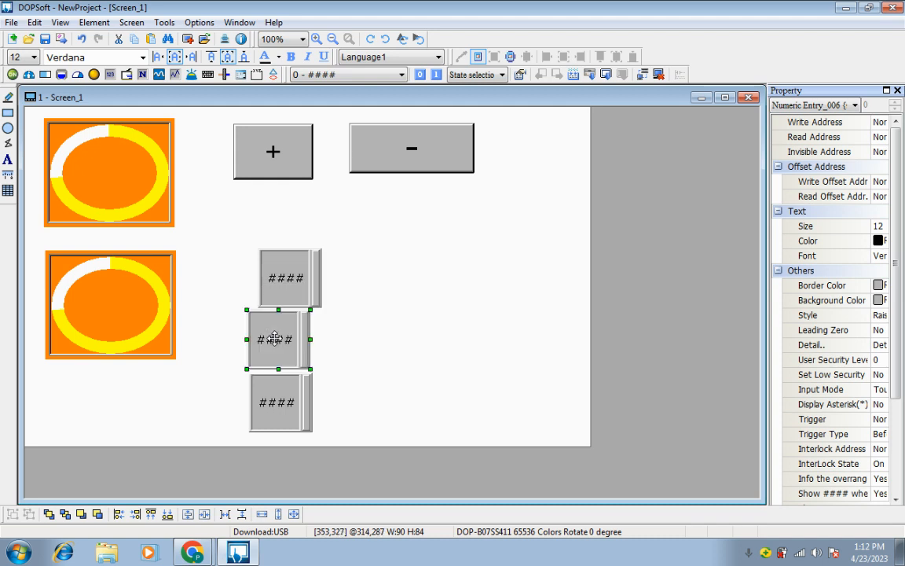
left_click(268, 259)
left_click_drag(279, 275, 267, 275)
left_click(390, 276)
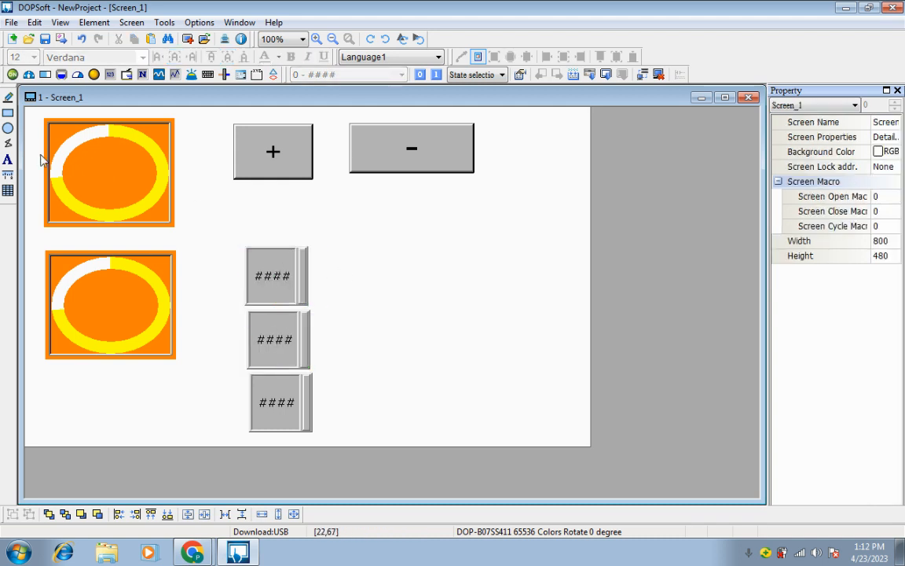
Add a text label "tv" in font size 40, about 95 by 64 pixels, beside the top numeric entry
left_click(8, 143)
mouse_move(317, 253)
left_mouse_down()
mouse_move(364, 298)
mouse_move(384, 299)
left_mouse_up()
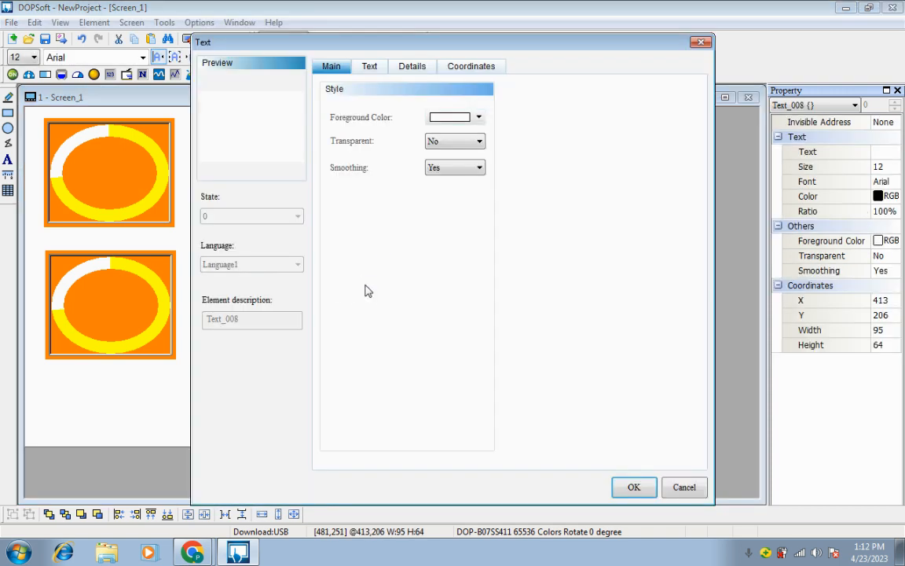
left_click(366, 67)
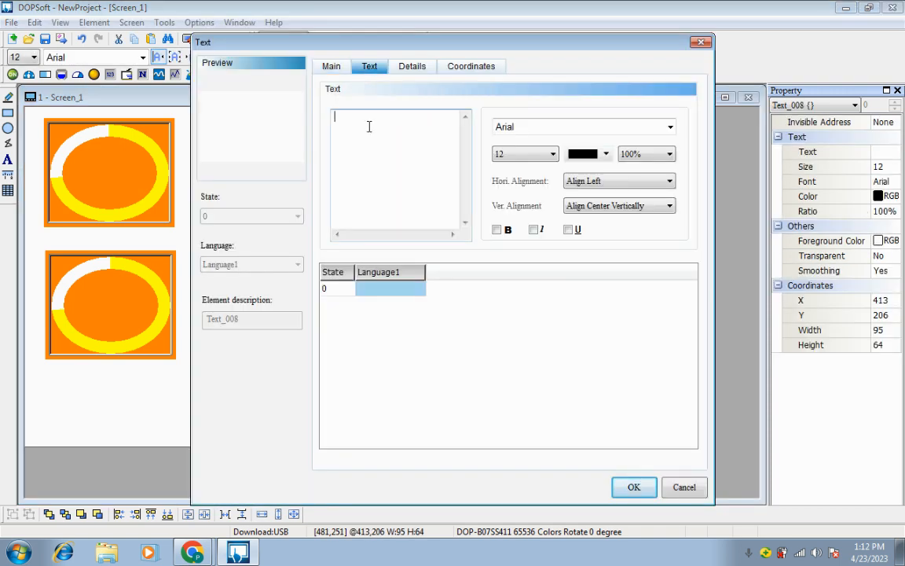
type("tv")
left_click(522, 154)
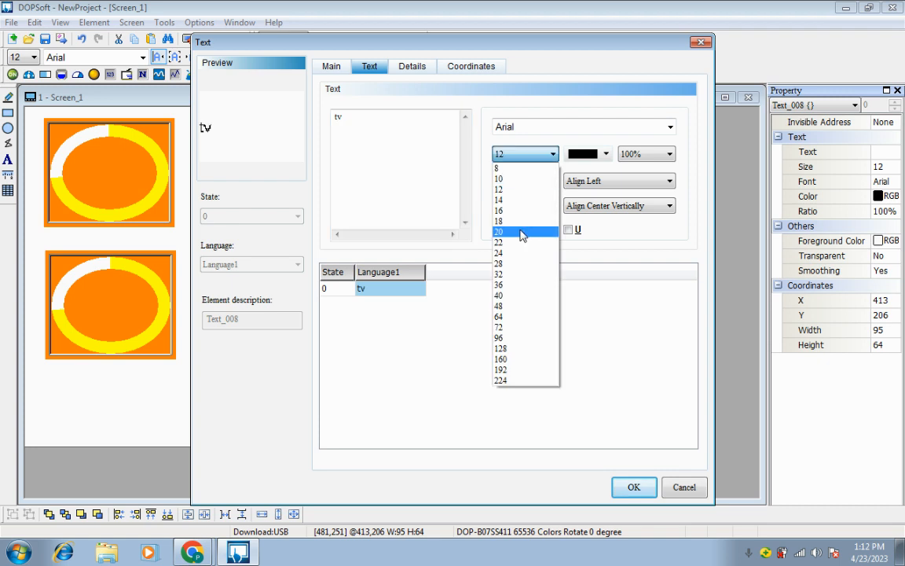
left_click(510, 297)
left_click(634, 487)
left_click(384, 362)
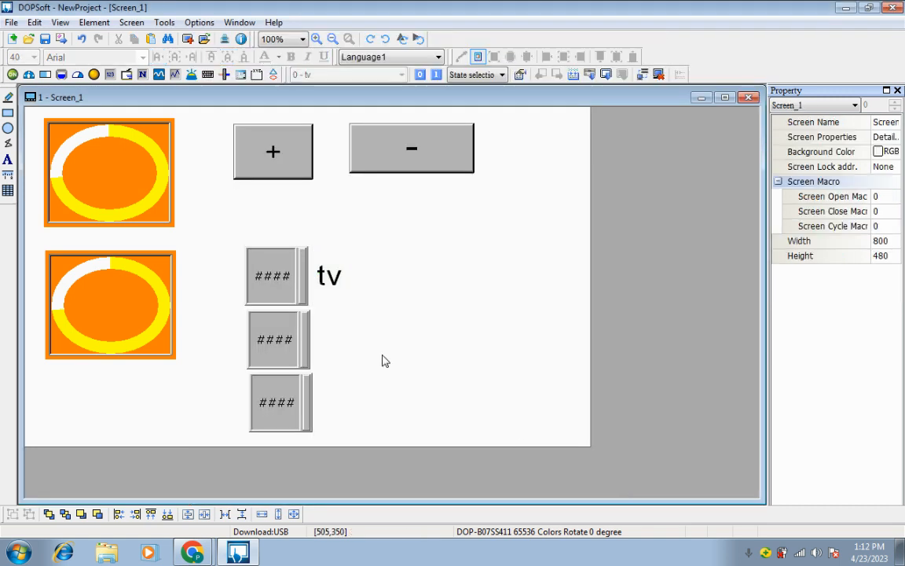
Duplicate the "tv" label twice and place the copies beside the middle and bottom numeric entries
left_click(342, 269)
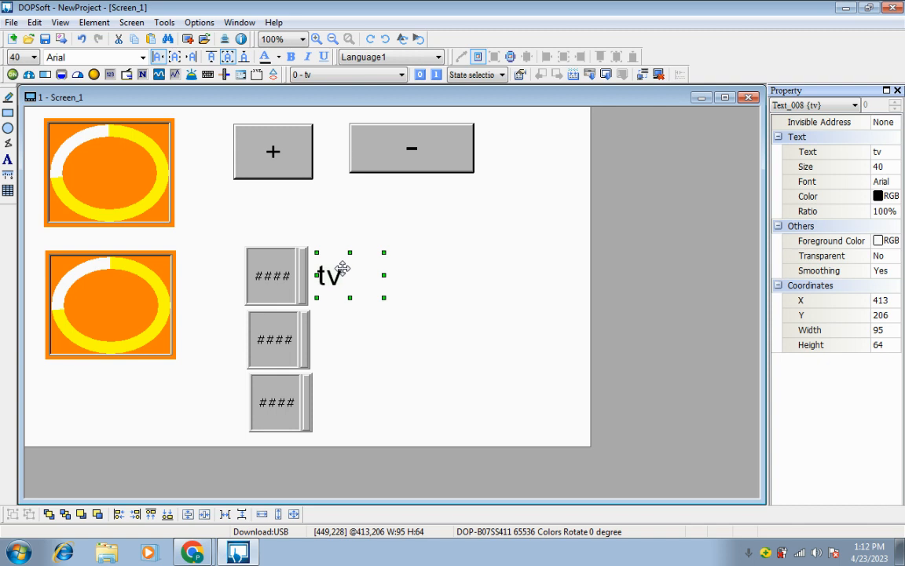
left_click(343, 335)
key("ctrl+v")
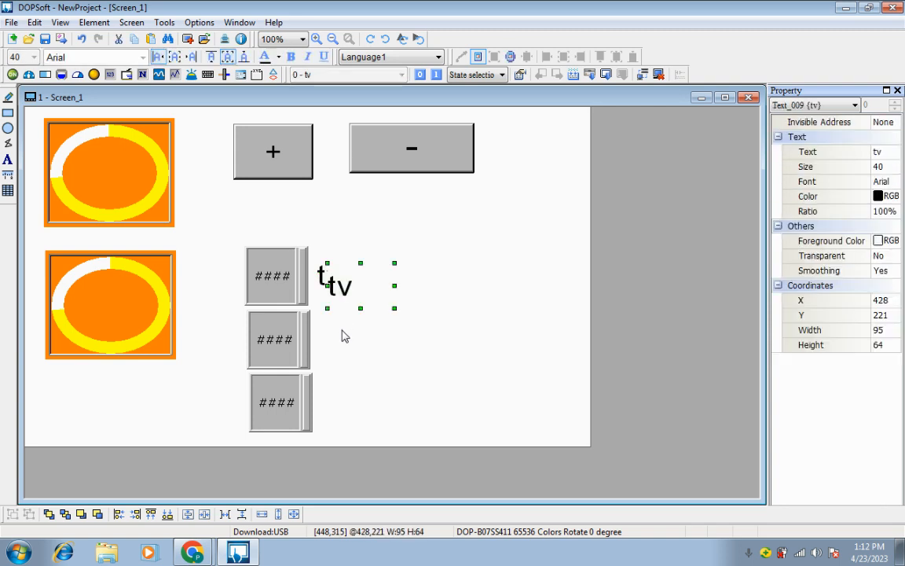
left_click_drag(356, 291, 355, 353)
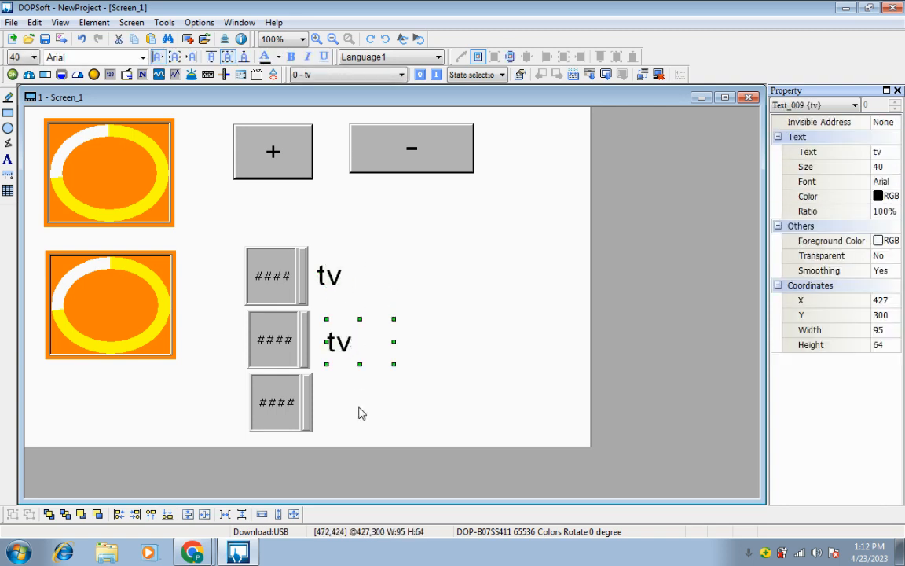
key("ctrl+v")
left_click_drag(371, 300, 352, 424)
Change the label beside the middle numeric entry to "lv"
double_click(342, 335)
left_click(370, 67)
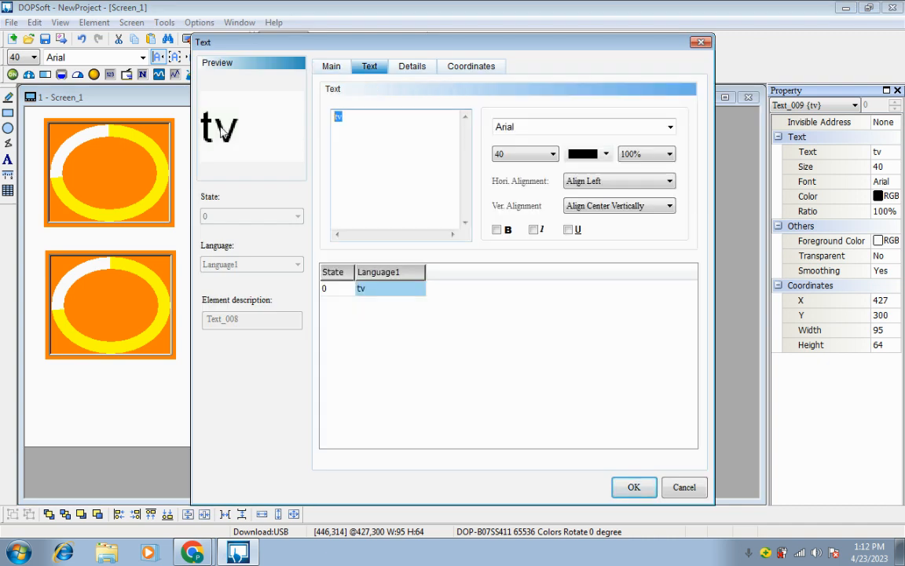
type("lv")
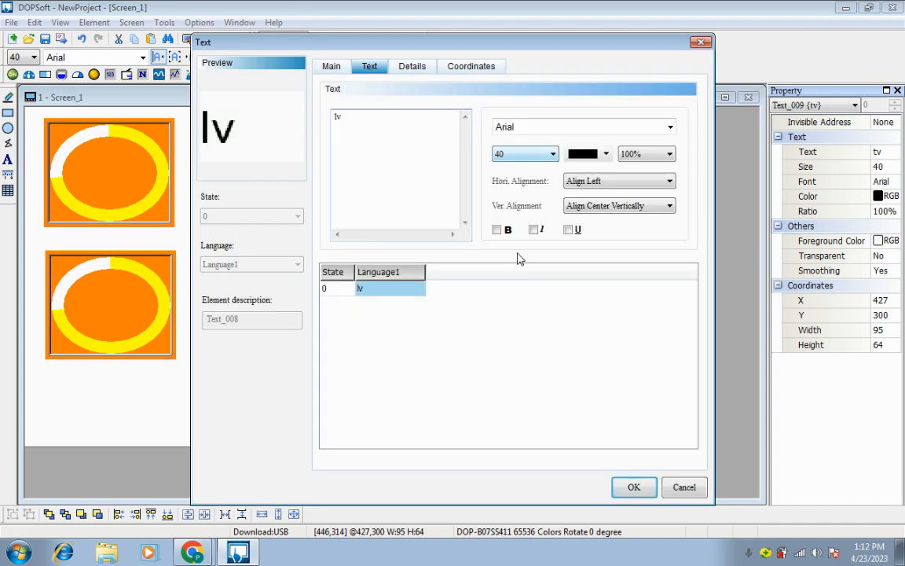
left_click(634, 487)
Change the label beside the bottom numeric entry to "mv"
double_click(346, 407)
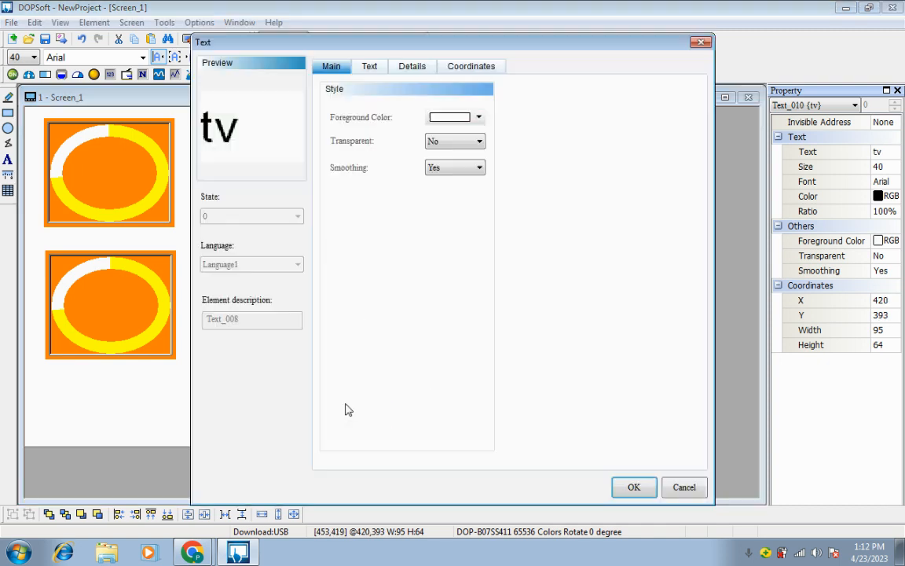
left_click(370, 67)
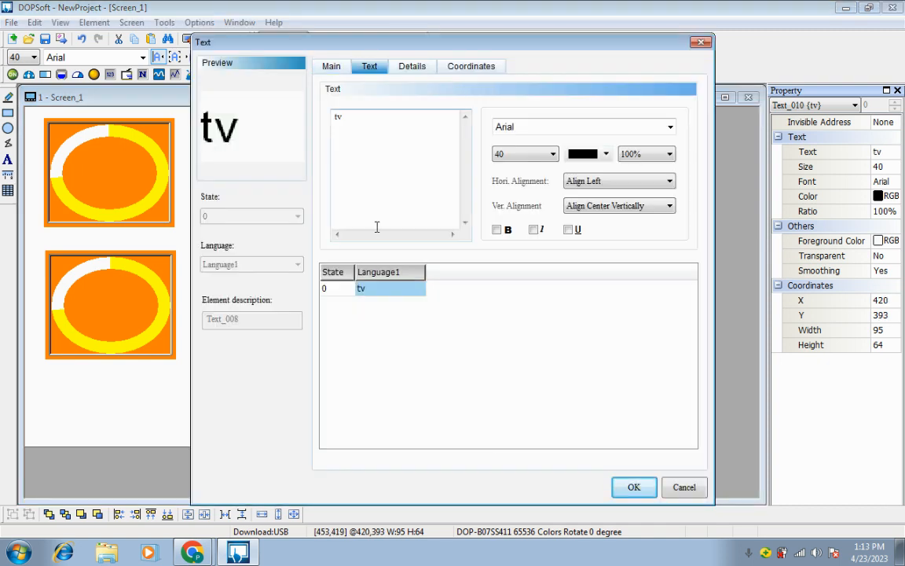
left_click_drag(363, 135, 268, 122)
type("mv")
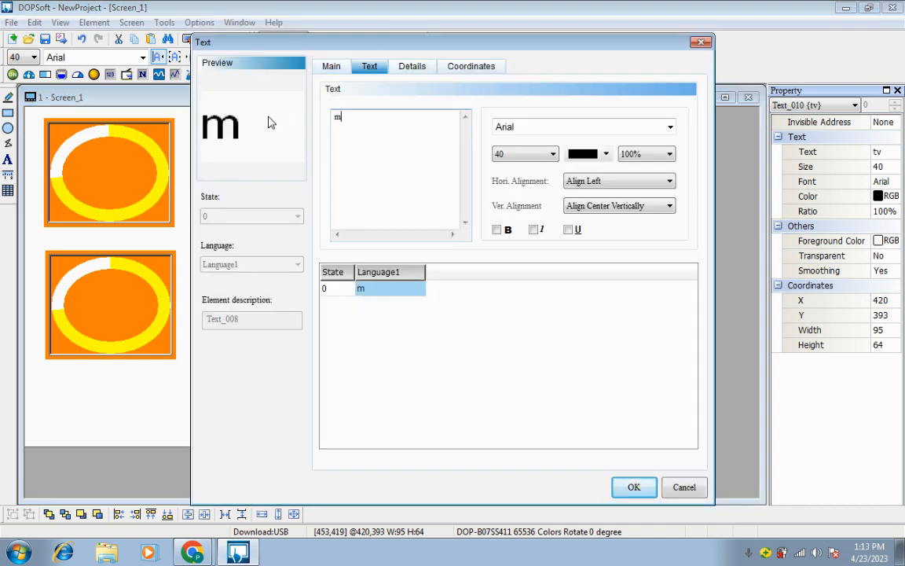
left_click(634, 488)
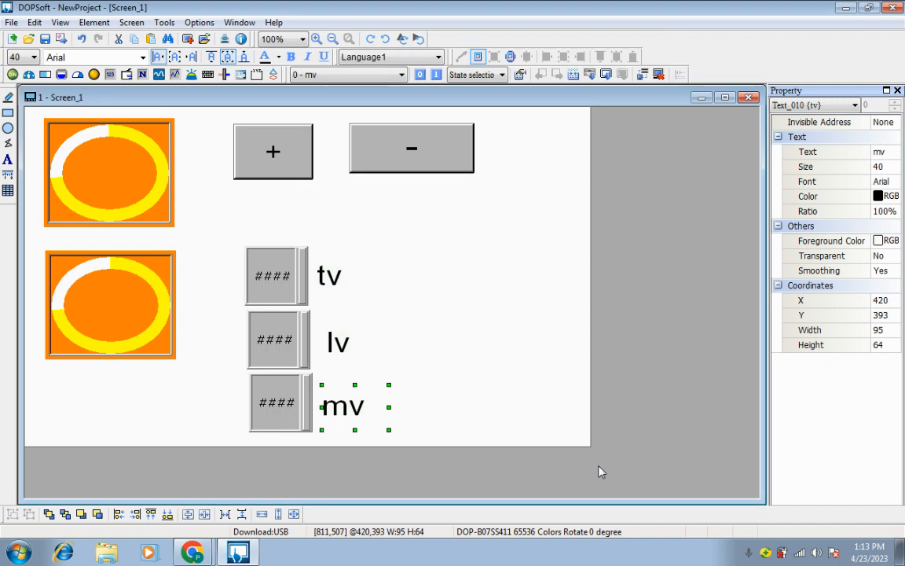
left_click(479, 323)
Set the write address of the "tv" numeric entry to device address D2 on Link2
double_click(287, 267)
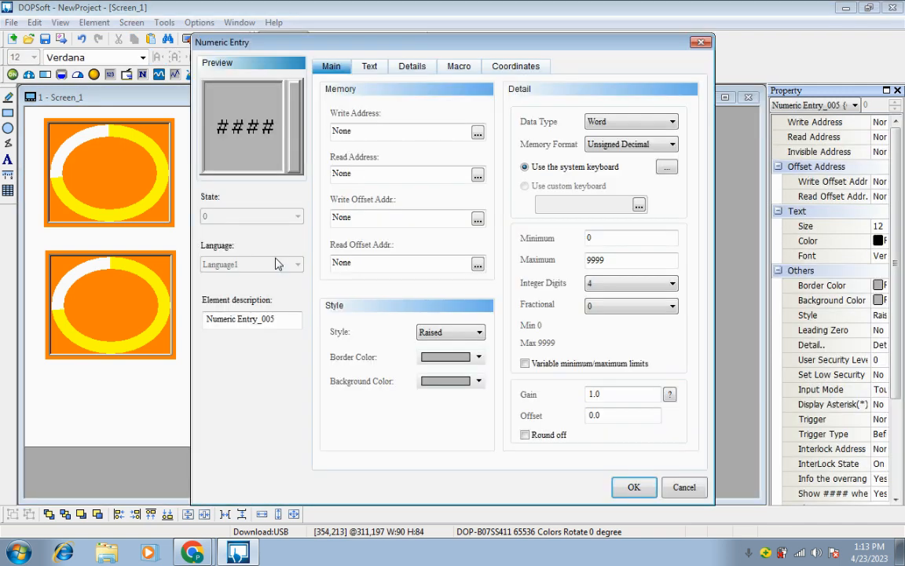
left_click(477, 131)
left_click(519, 187)
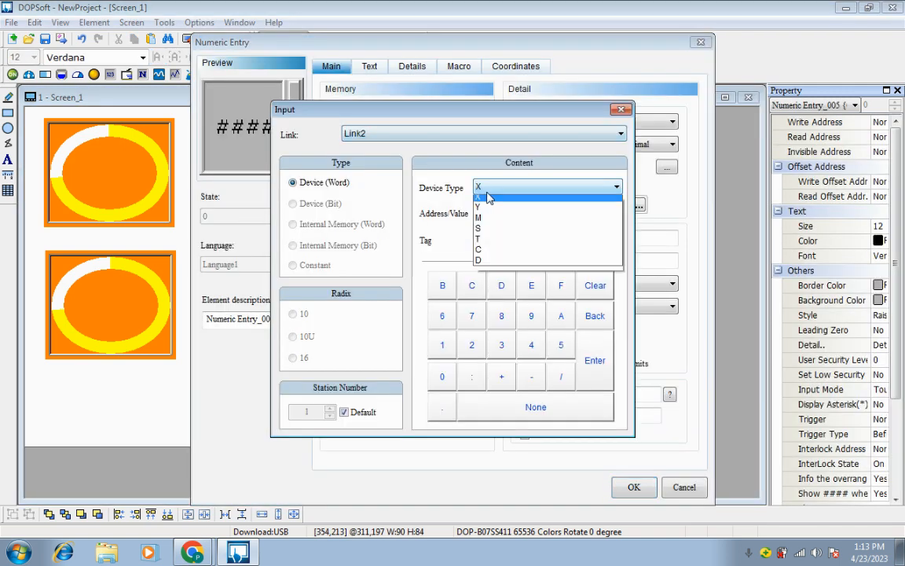
left_click(493, 262)
left_click(442, 315)
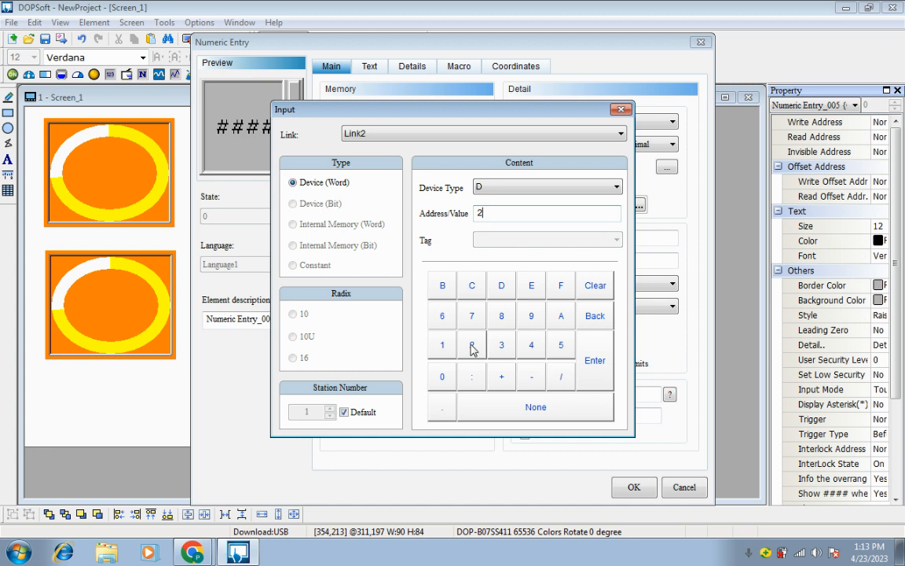
key("Return")
left_click(634, 487)
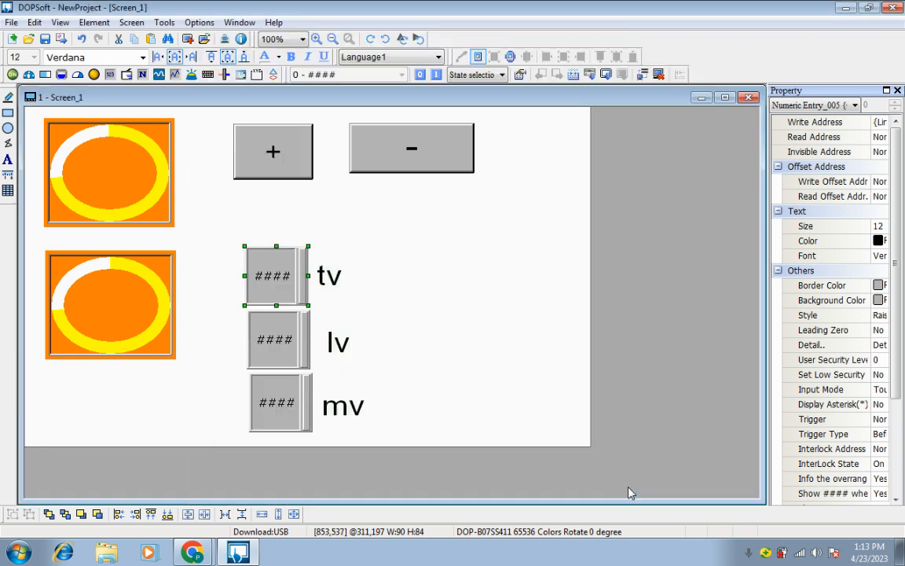
Set the write address of the "lv" numeric entry to device address D4 on Link2
double_click(297, 343)
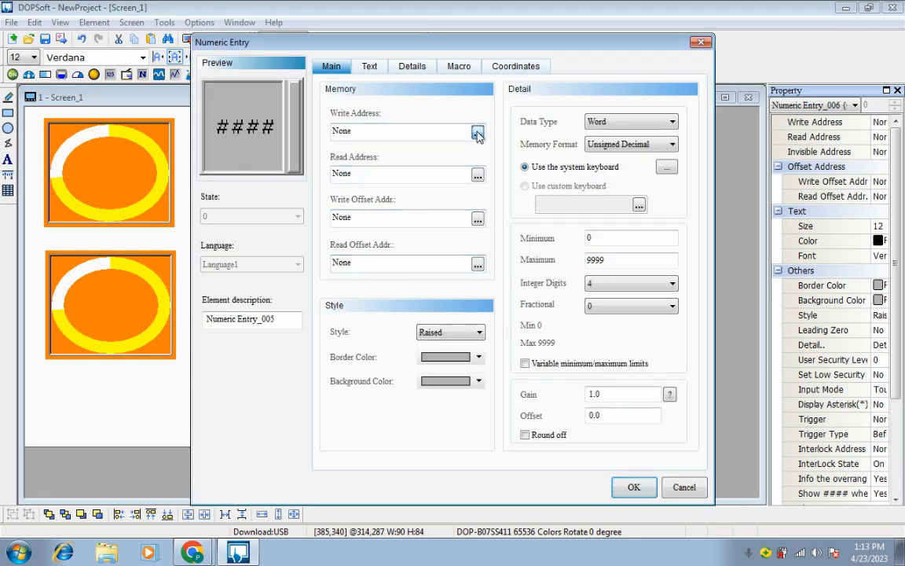
left_click(478, 131)
left_click(481, 187)
left_click(478, 266)
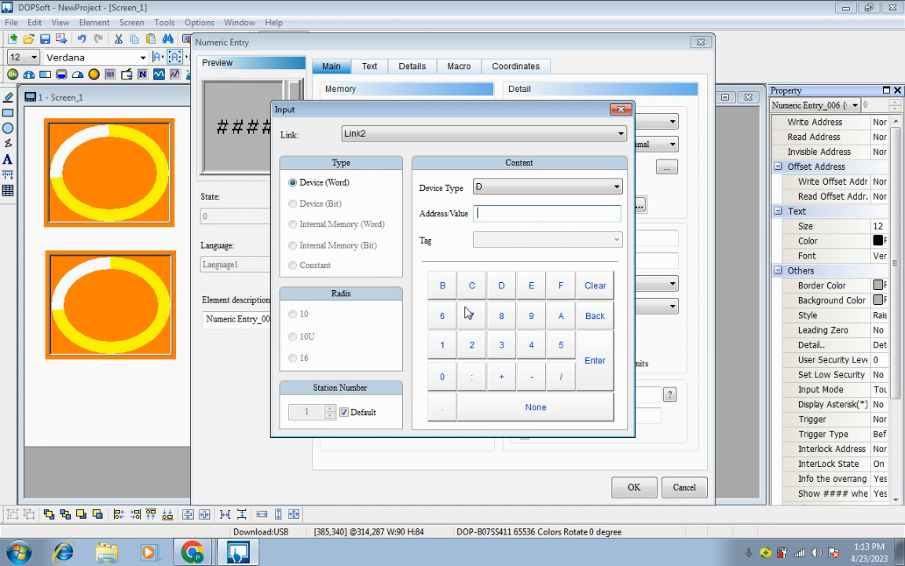
left_click(528, 344)
left_click(593, 360)
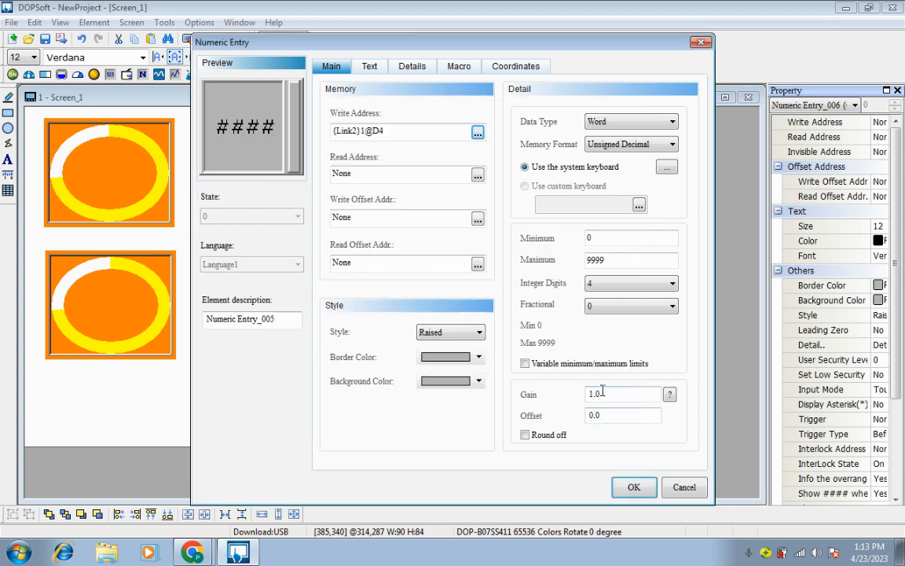
left_click(634, 487)
Set the write address of the "mv" numeric entry to device address D6 on Link2
double_click(275, 399)
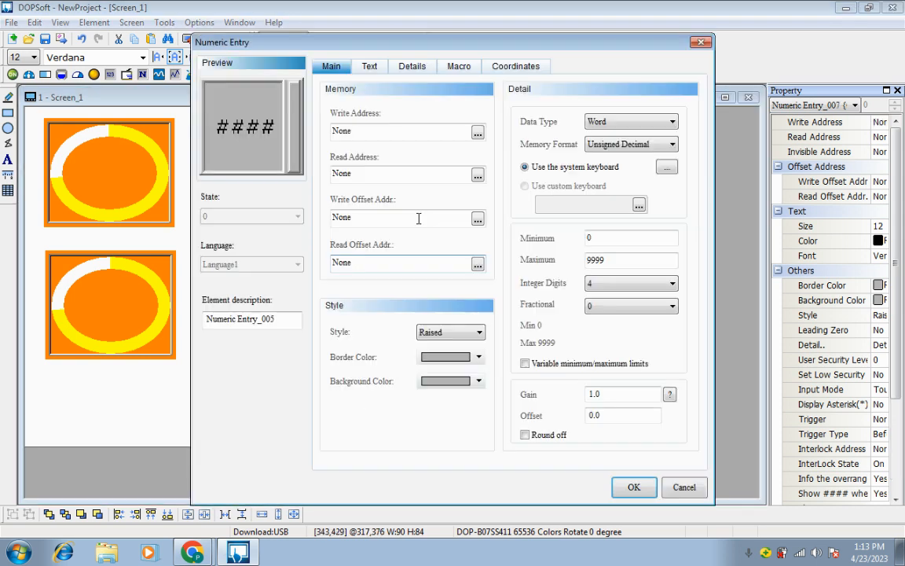
left_click(478, 131)
left_click(503, 187)
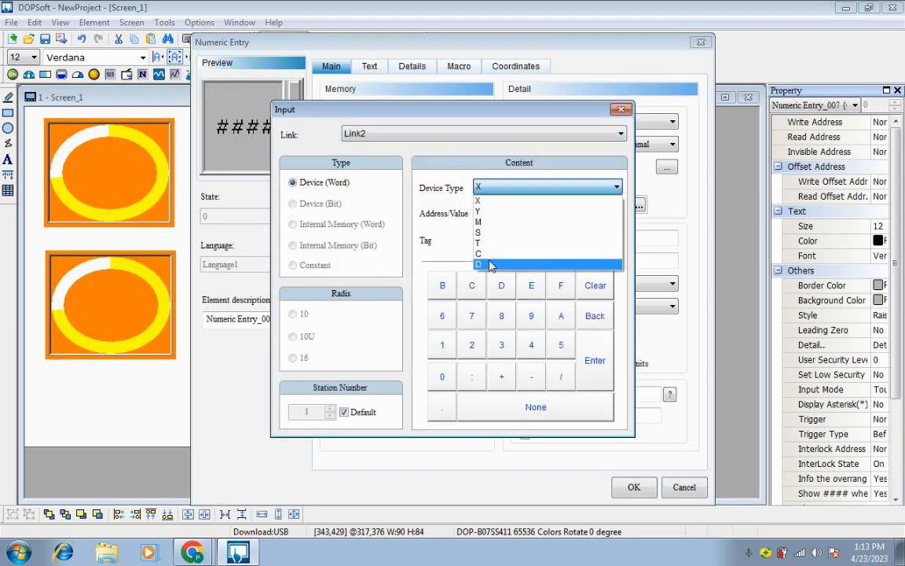
left_click(485, 264)
left_click(443, 315)
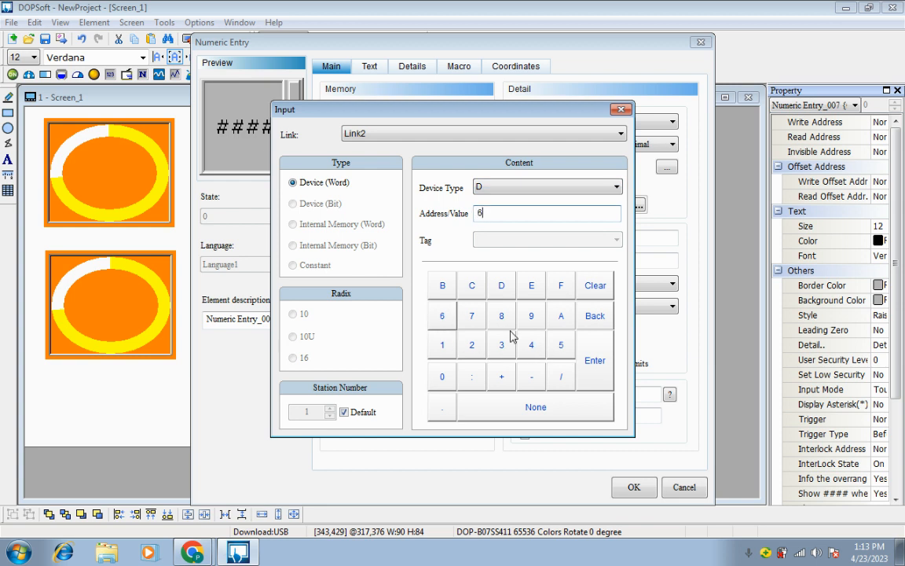
left_click(595, 360)
left_click(634, 488)
left_click(444, 329)
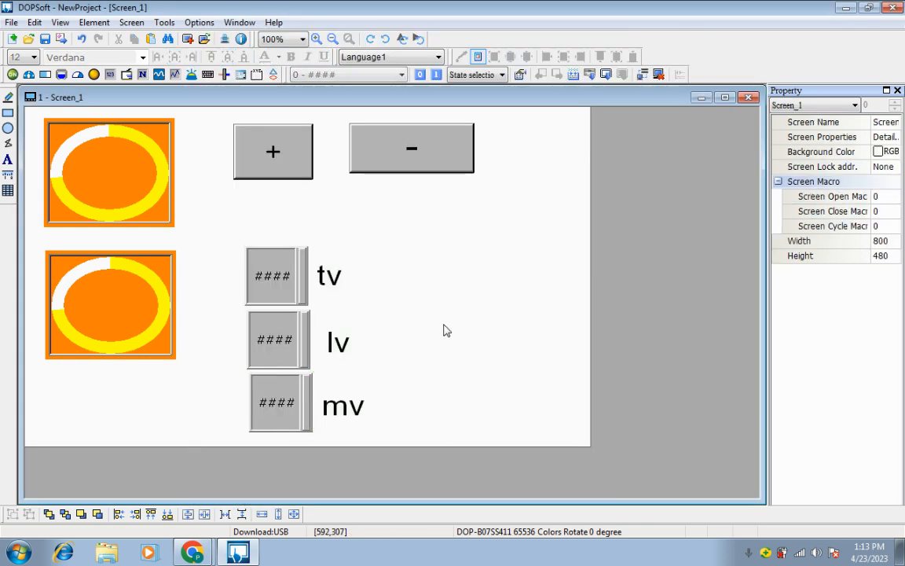
Compile the screen and run it in off-line simulation, moving the simulator window to the desktop's upper-left area
left_click(164, 22)
left_click(166, 35)
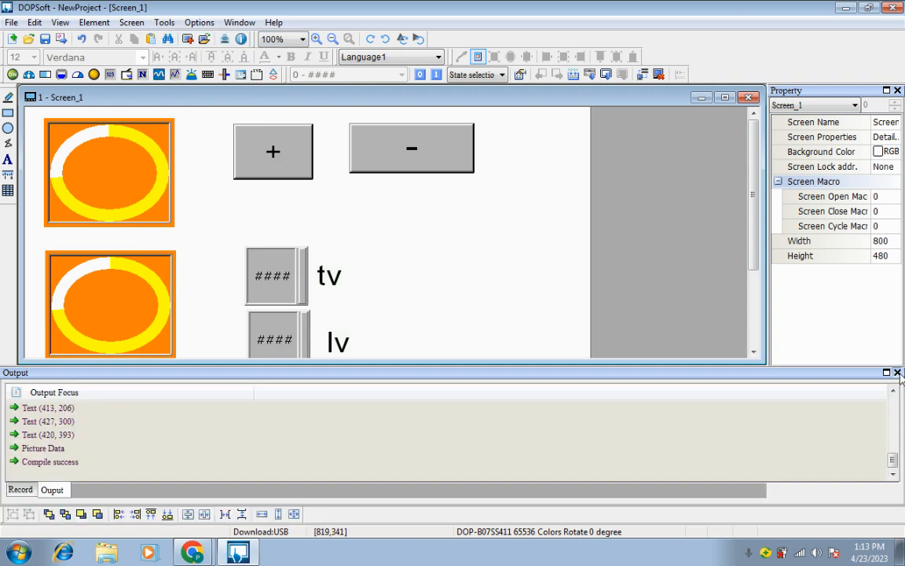
left_click(898, 373)
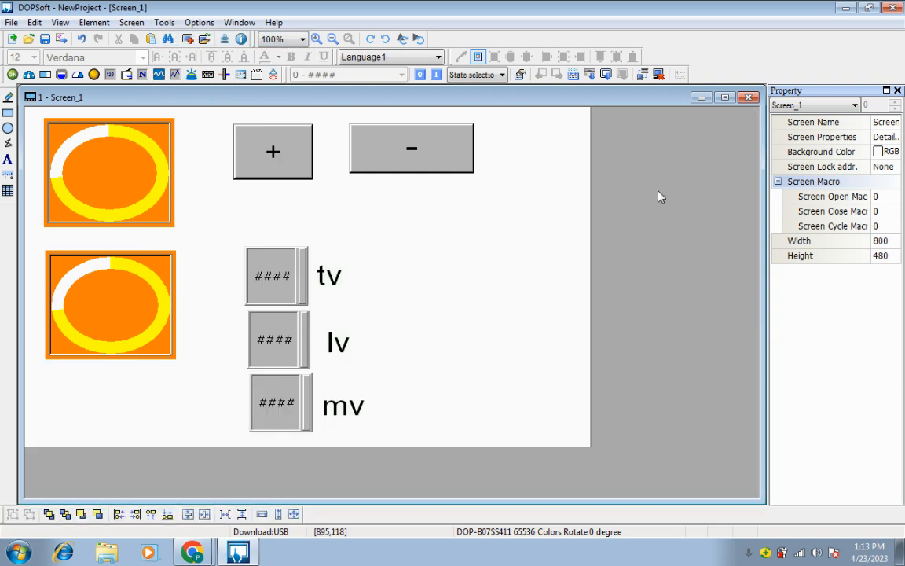
left_click(660, 78)
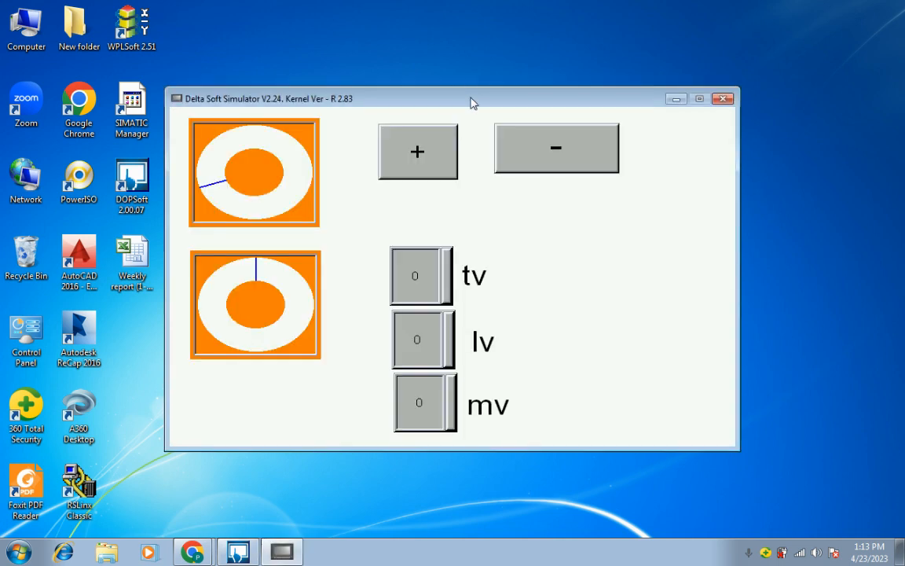
left_click_drag(474, 103, 345, 26)
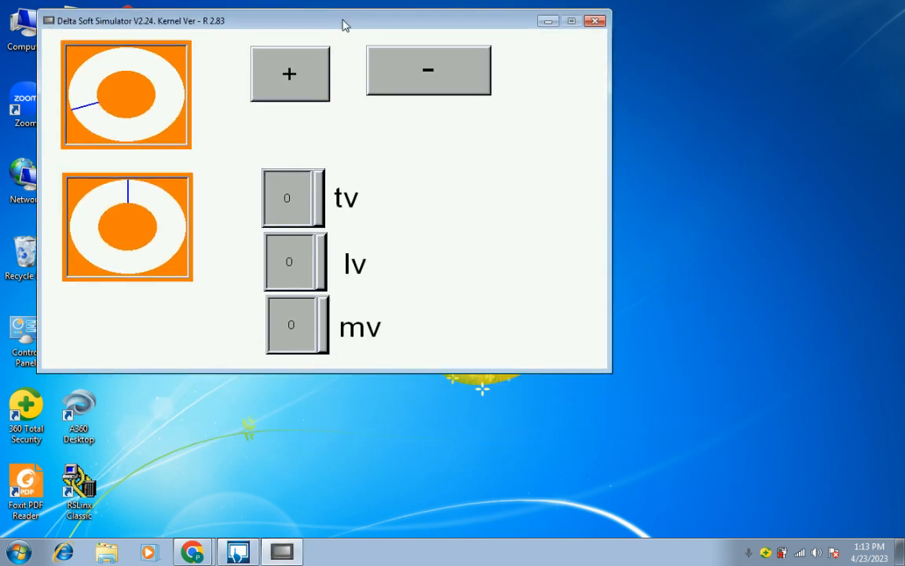
Test both pies in the simulation by raising them to half full with + and lowering them to about one fifth with -
left_click(303, 76)
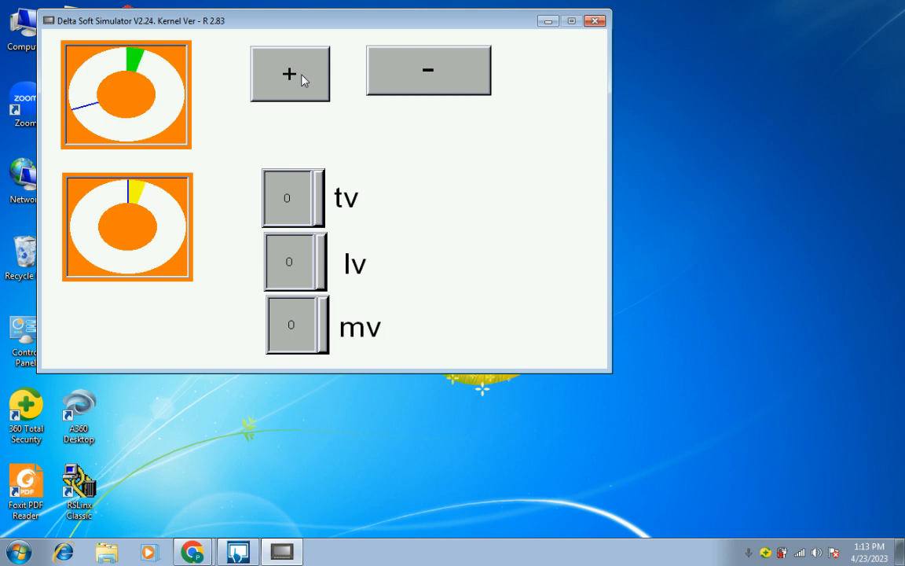
left_click(302, 77)
left_click(302, 76)
left_click(303, 76)
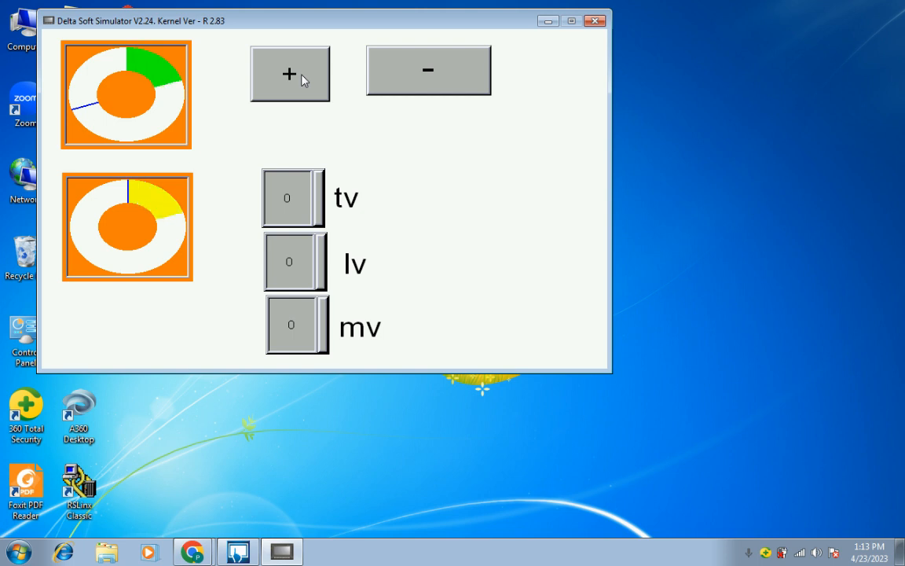
left_click(302, 77)
left_click(303, 76)
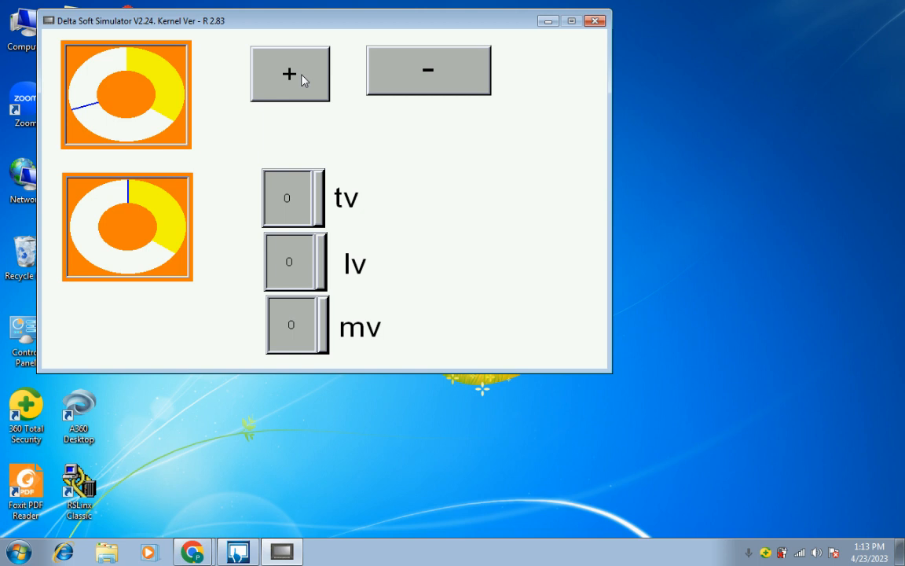
left_click(302, 76)
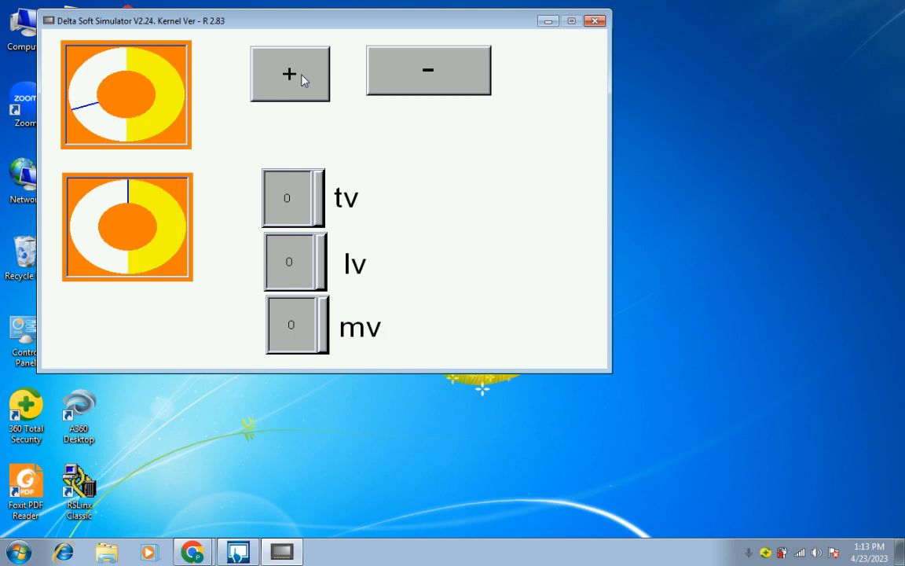
left_click(424, 82)
left_click(424, 82)
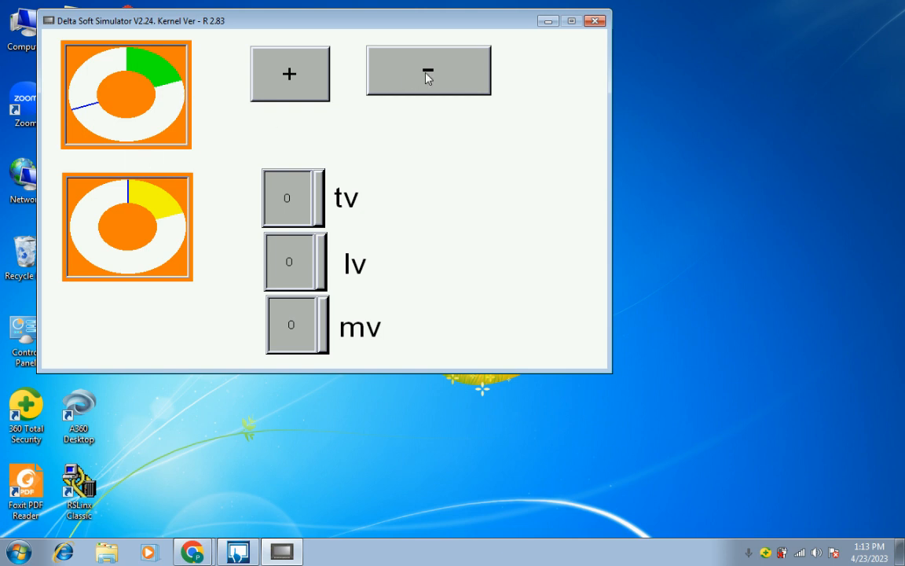
Raise both simulated pies past the target mark until full with +, and lower them to about two thirds with -
left_click(314, 69)
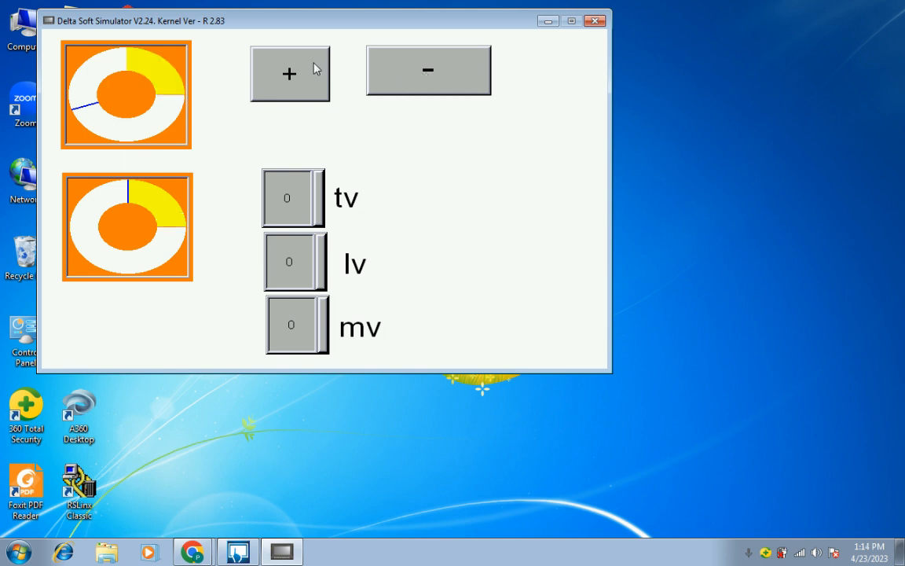
left_click(314, 69)
left_click(314, 69)
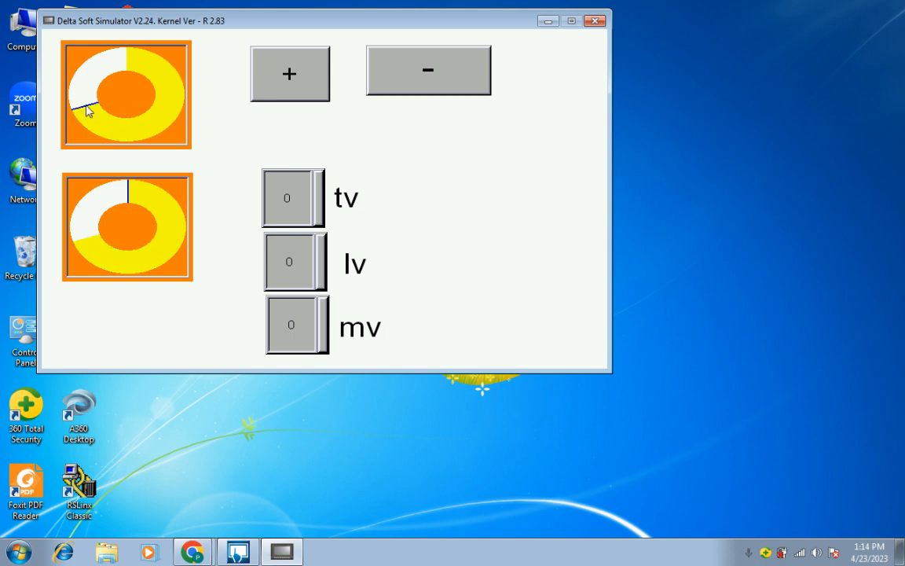
left_click(301, 66)
left_click(301, 66)
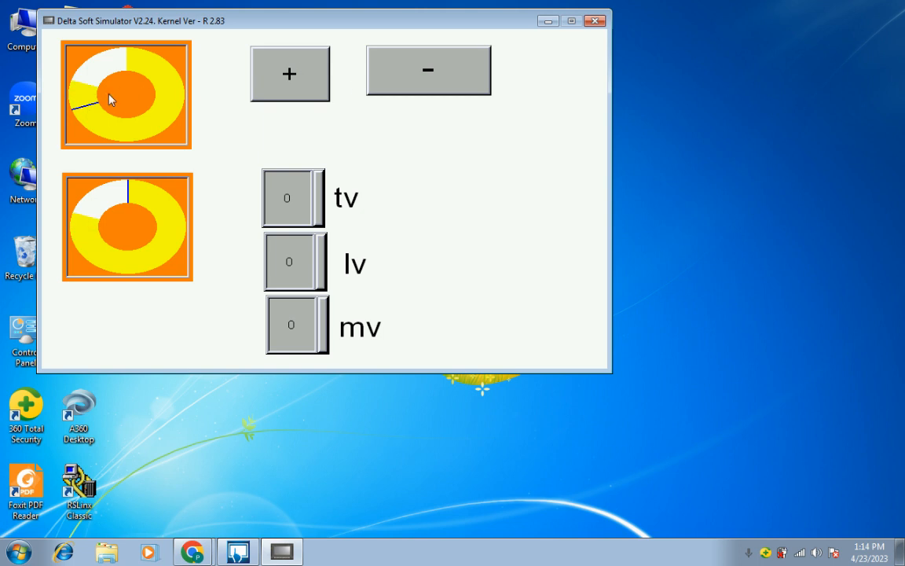
left_click(289, 82)
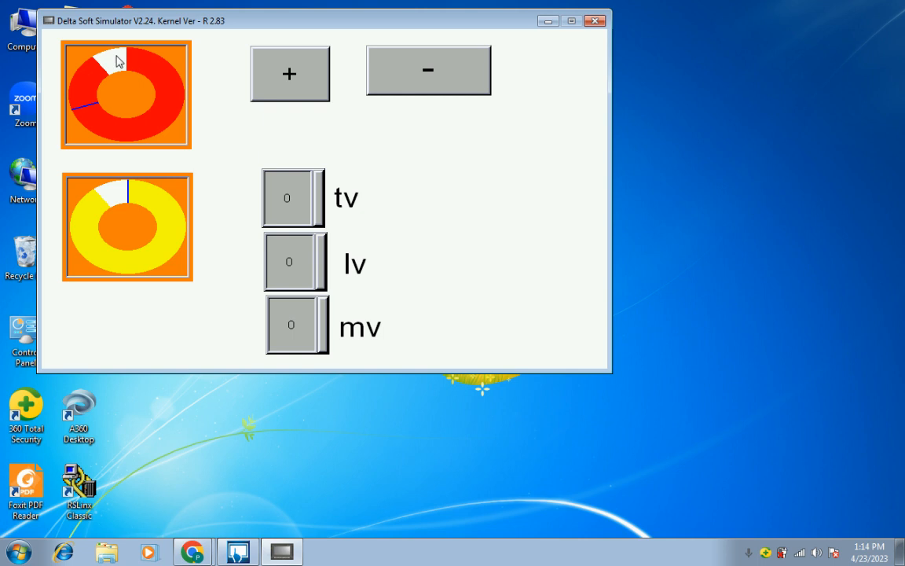
left_click(273, 67)
left_click(279, 69)
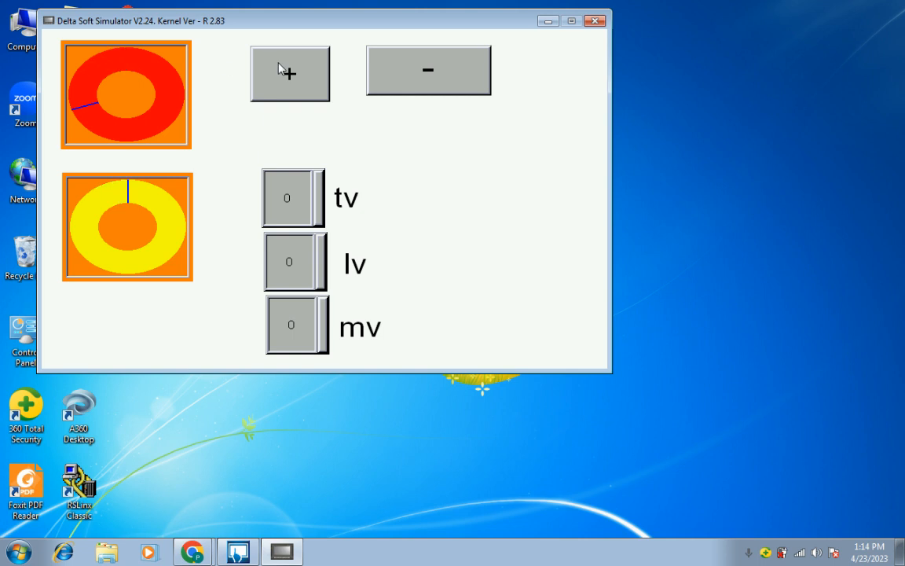
left_click(422, 77)
left_click(422, 78)
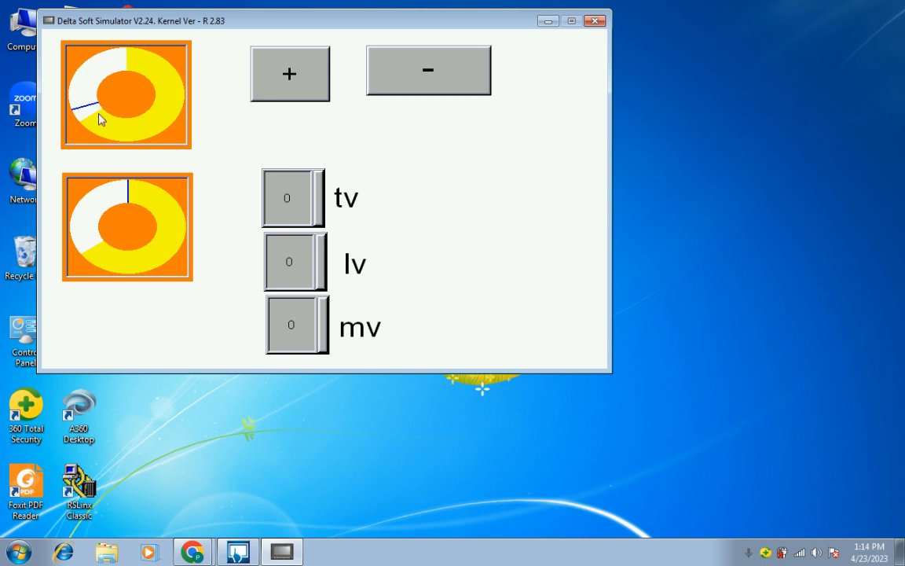
Enter 12 as the target value in the simulated "tv" numeric entry
left_click(308, 212)
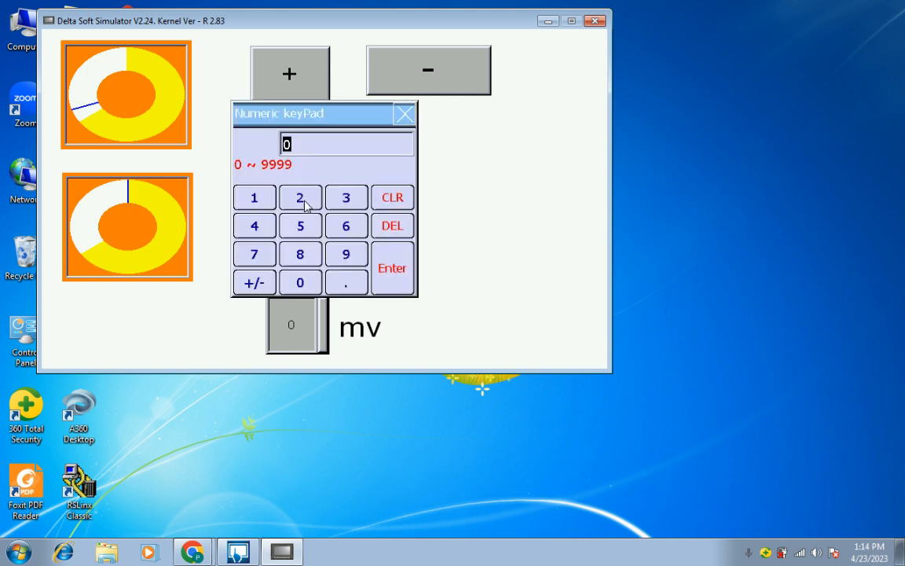
left_click(255, 199)
left_click(302, 199)
left_click(388, 265)
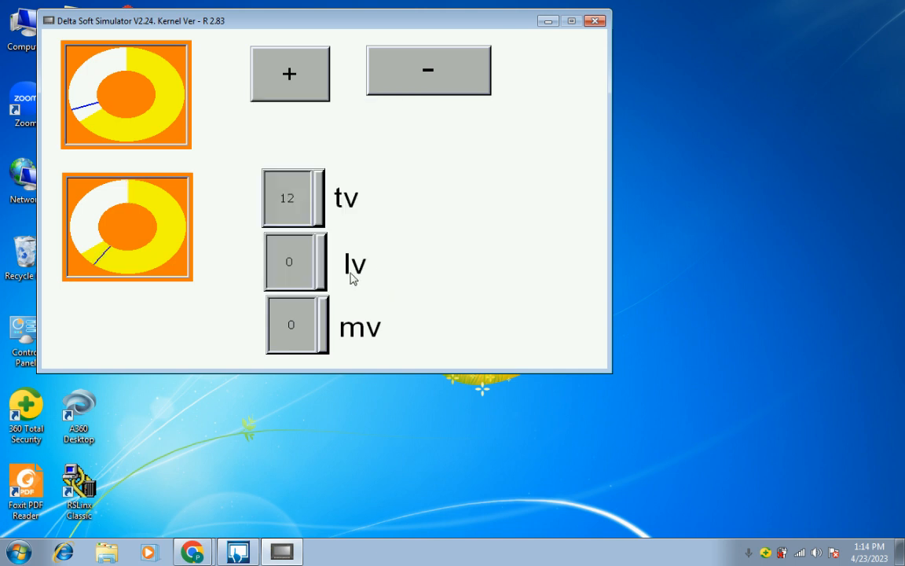
Enter 4 in the "lv" numeric entry and 16 in the "mv" numeric entry of the simulation
left_click(302, 266)
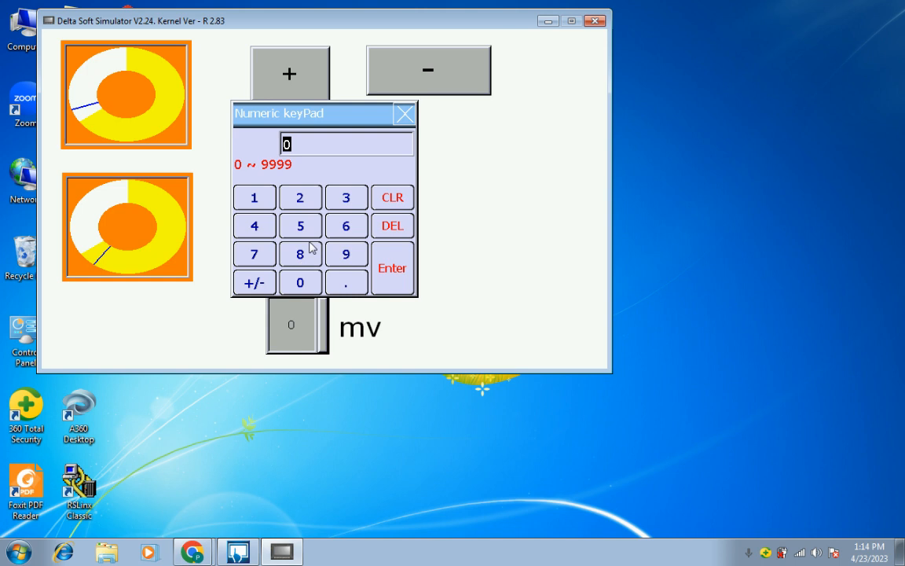
left_click(265, 233)
left_click(383, 271)
left_click(293, 324)
left_click(254, 199)
left_click(346, 226)
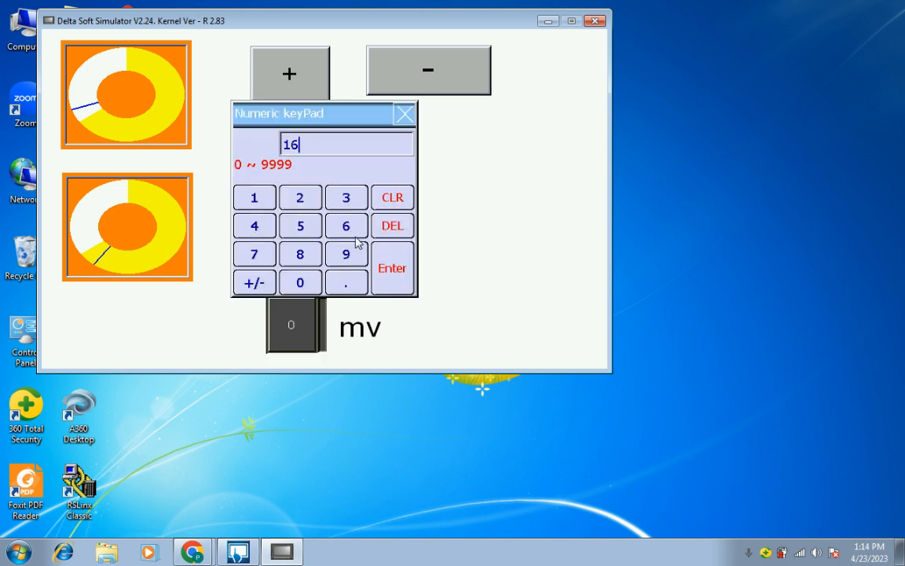
left_click(391, 269)
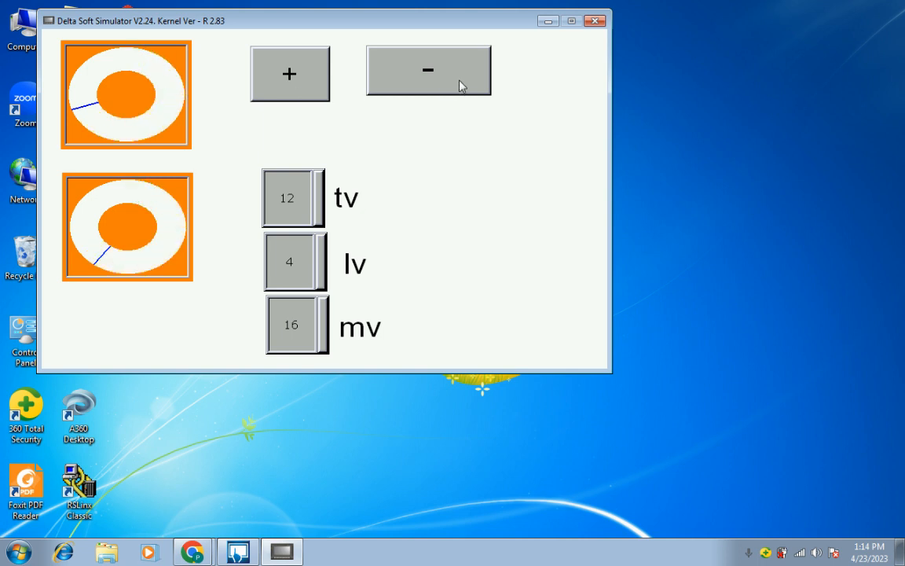
Raise both simulated pies from empty to full with + to check the copy's target and upper limit
left_click(285, 91)
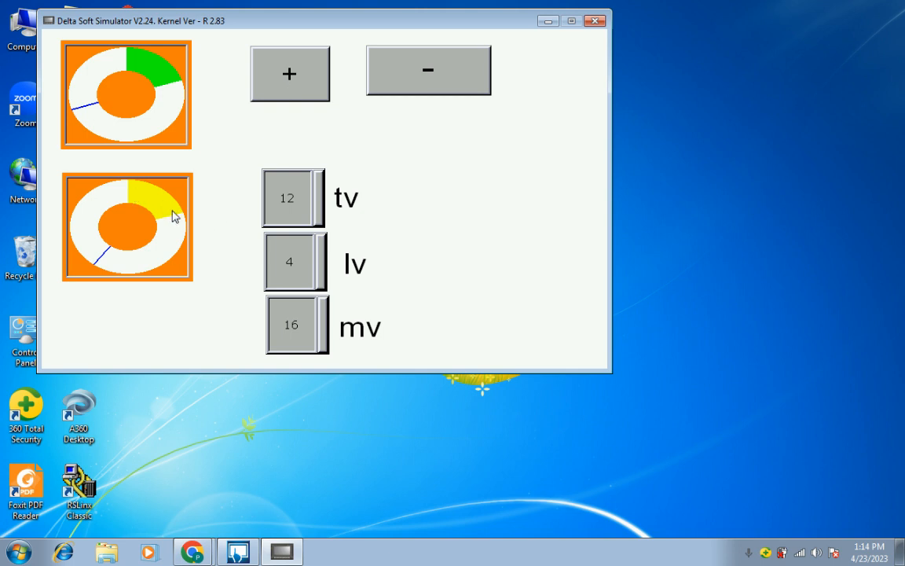
left_click(297, 90)
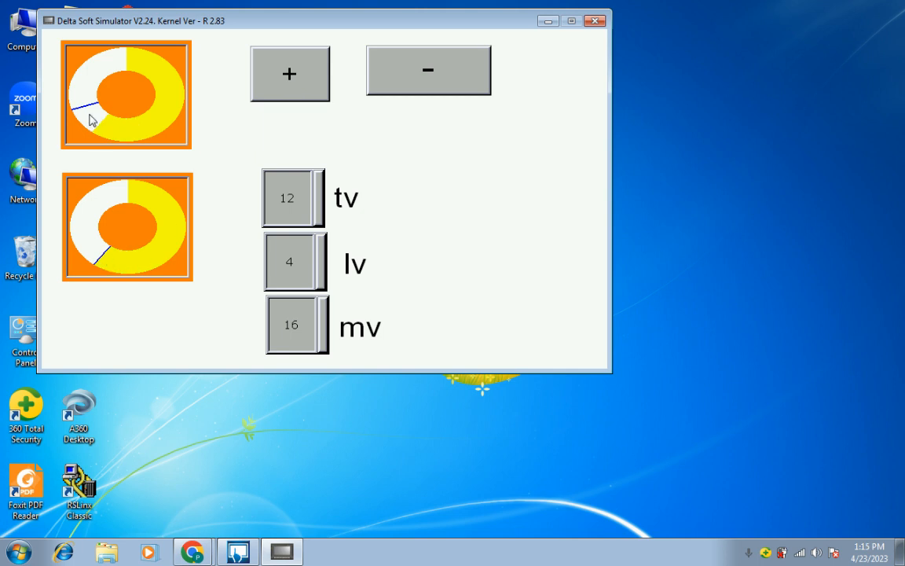
left_click(292, 80)
left_click(292, 80)
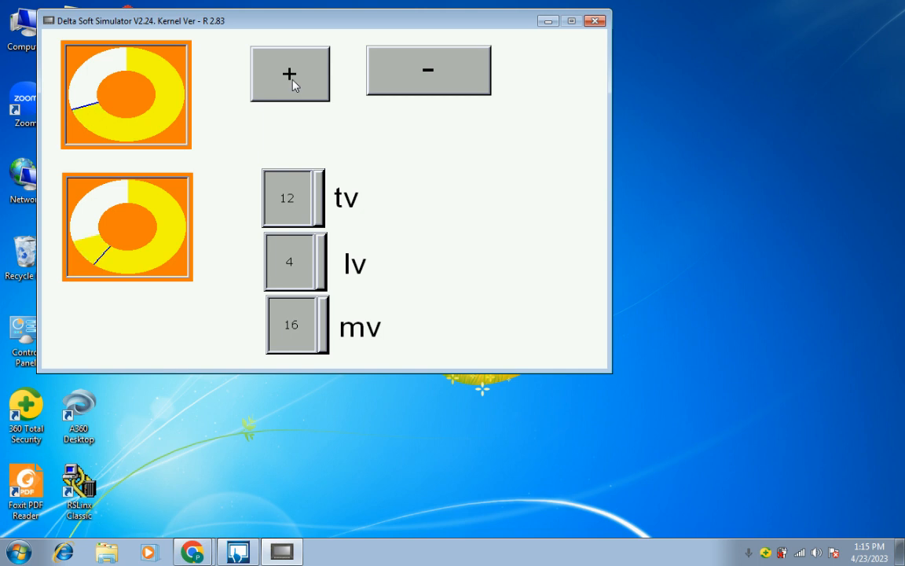
left_click(292, 80)
left_click(292, 80)
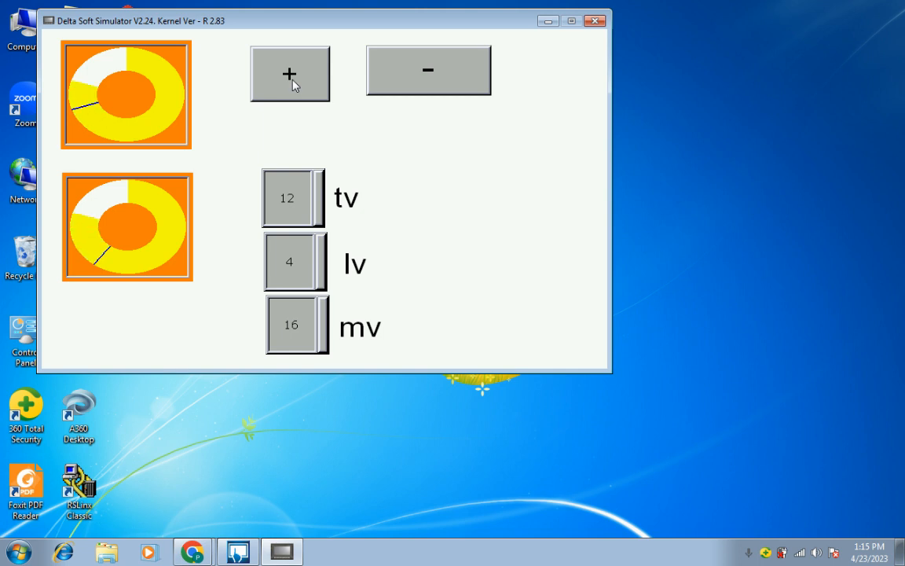
left_click(292, 80)
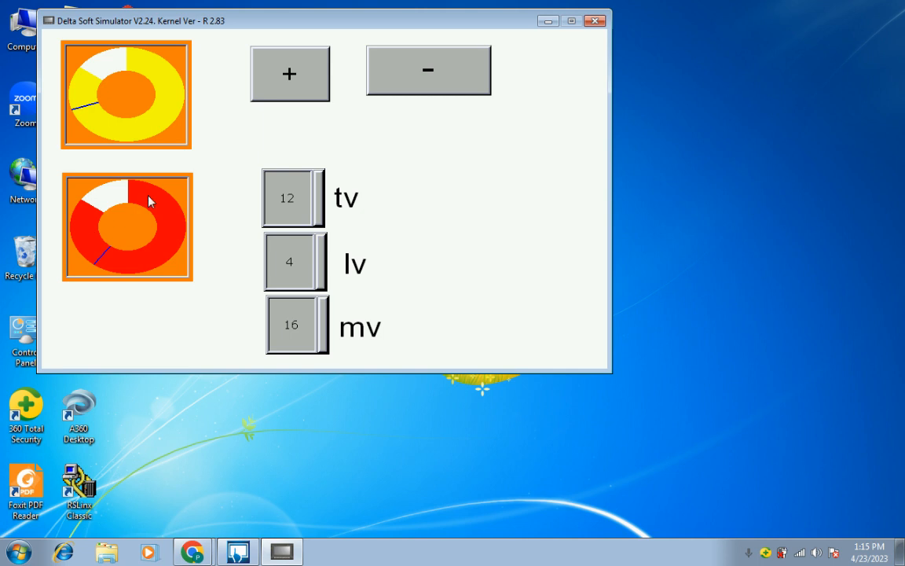
left_click(304, 86)
left_click(304, 86)
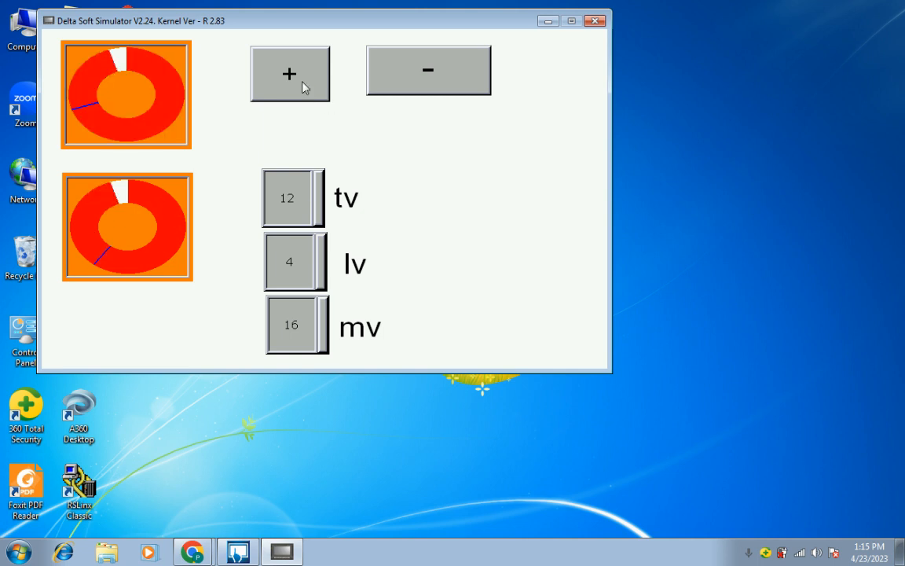
left_click(304, 87)
Lower both simulated pies with - to about a quarter full to check the range below the upper limit
left_click(429, 78)
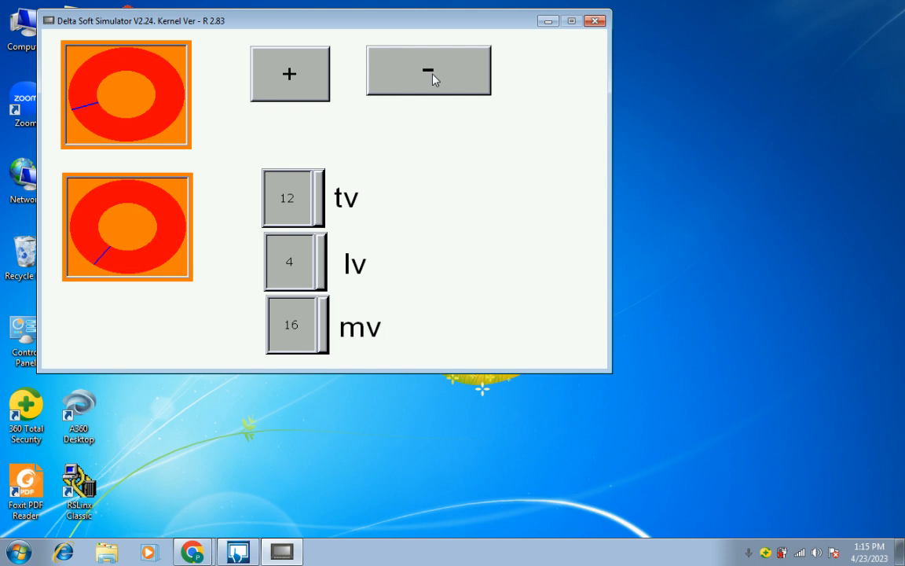
left_click(433, 74)
left_click(433, 74)
left_click(433, 75)
left_click(433, 75)
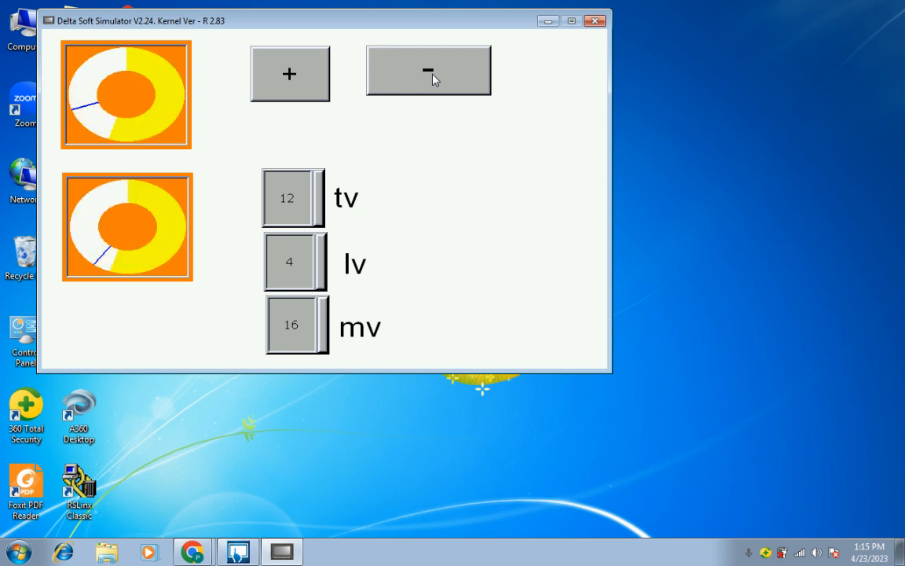
left_click(433, 75)
left_click(433, 75)
left_click(433, 74)
left_click(433, 75)
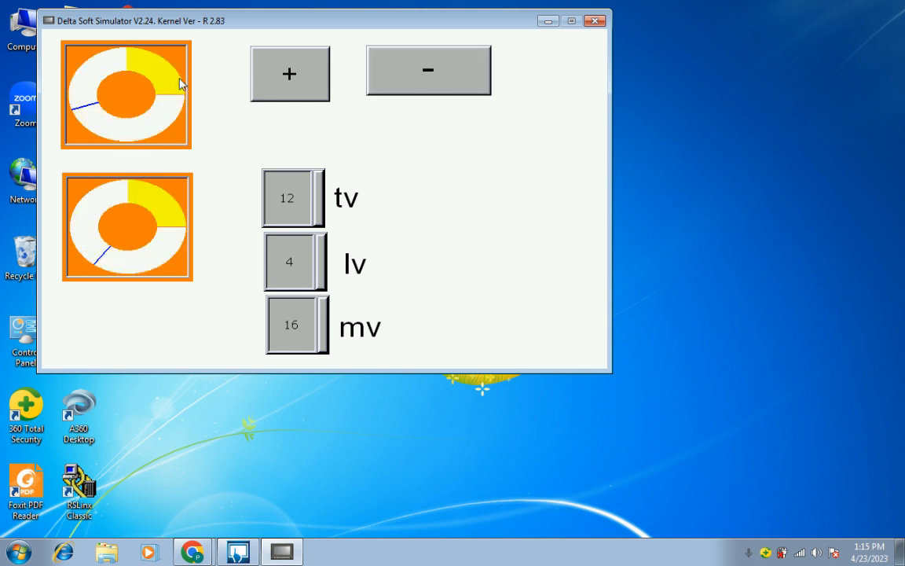